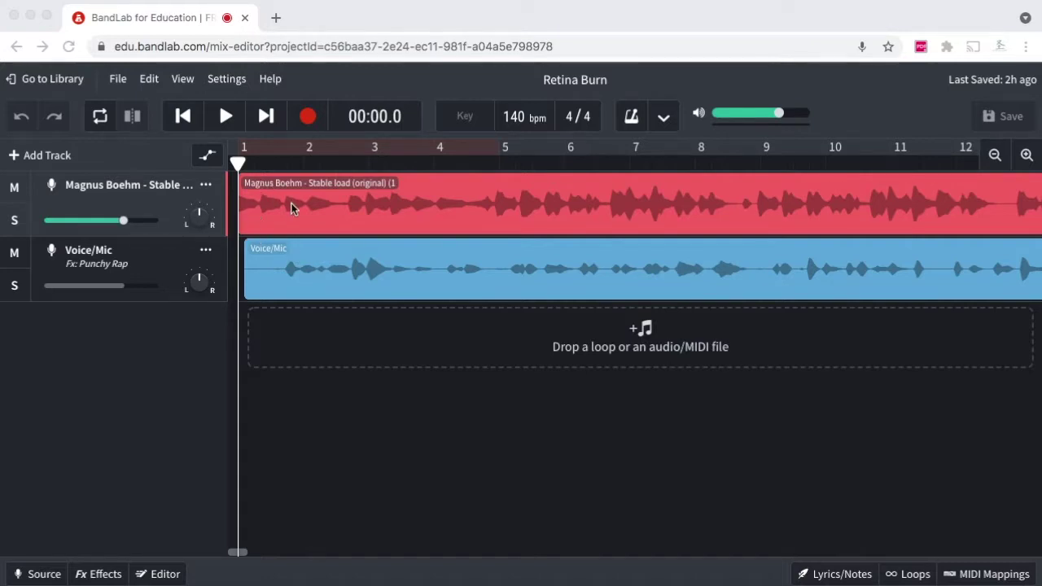
Step: Play the Retina Burn mix in BandLab from the start until playback stops at 00:43.3
click(219, 129)
click(232, 122)
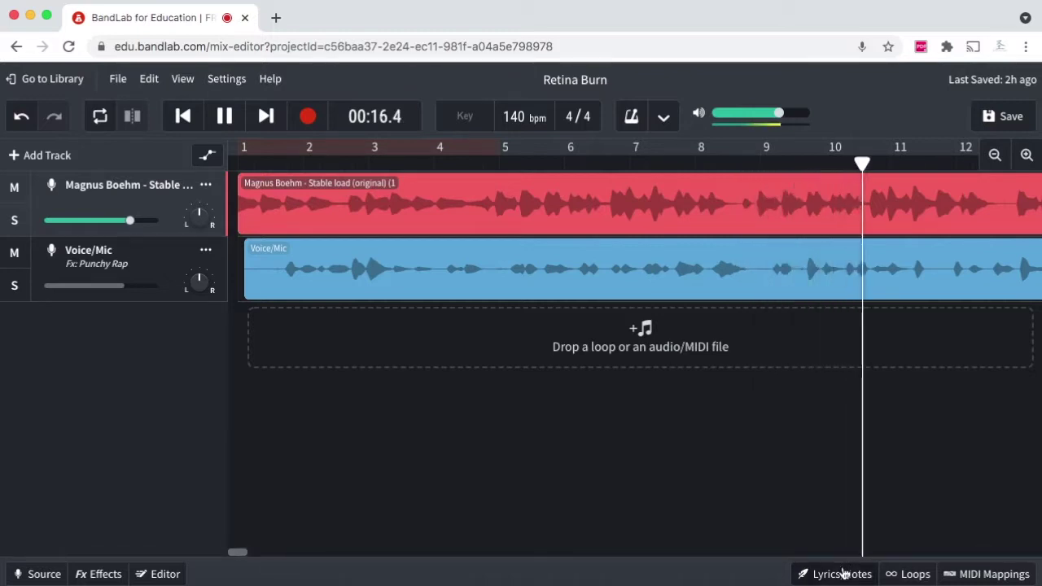
scroll(822, 456, right, 1)
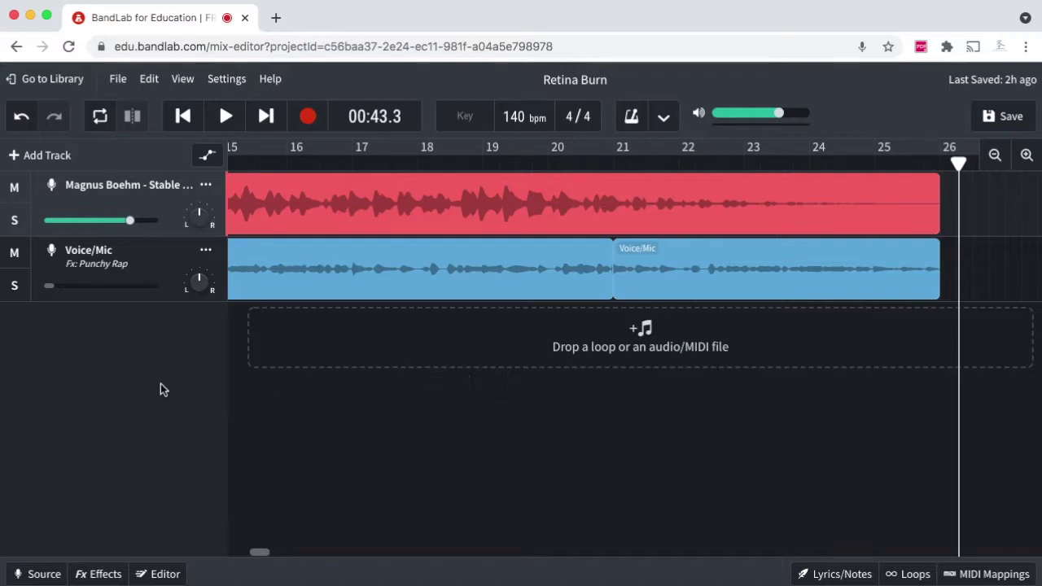
Step: Export the full Retina Burn mixdown via File > Download > Mixdown As and download the MP3
click(115, 80)
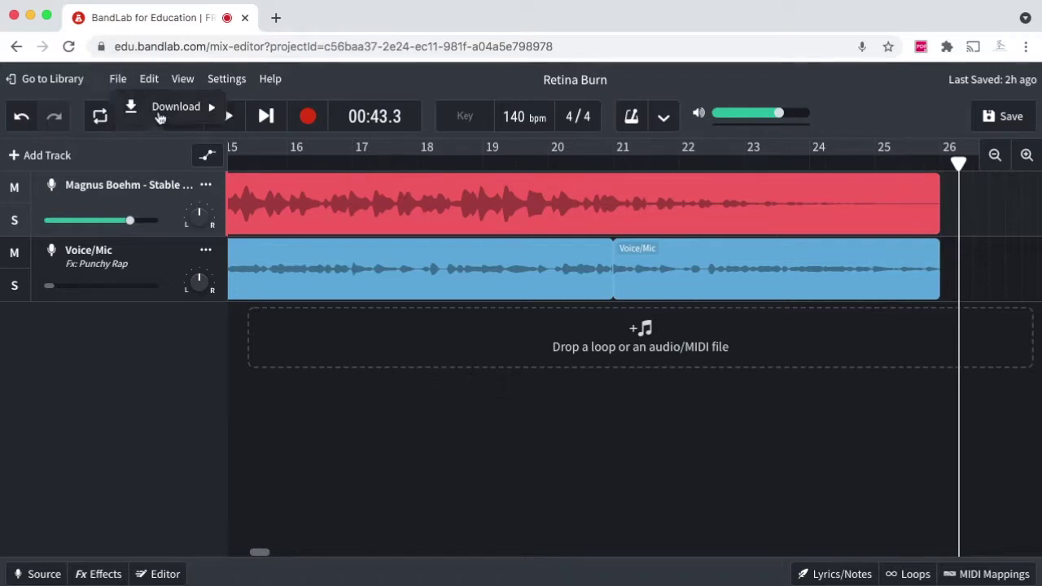
mouse_move(161, 114)
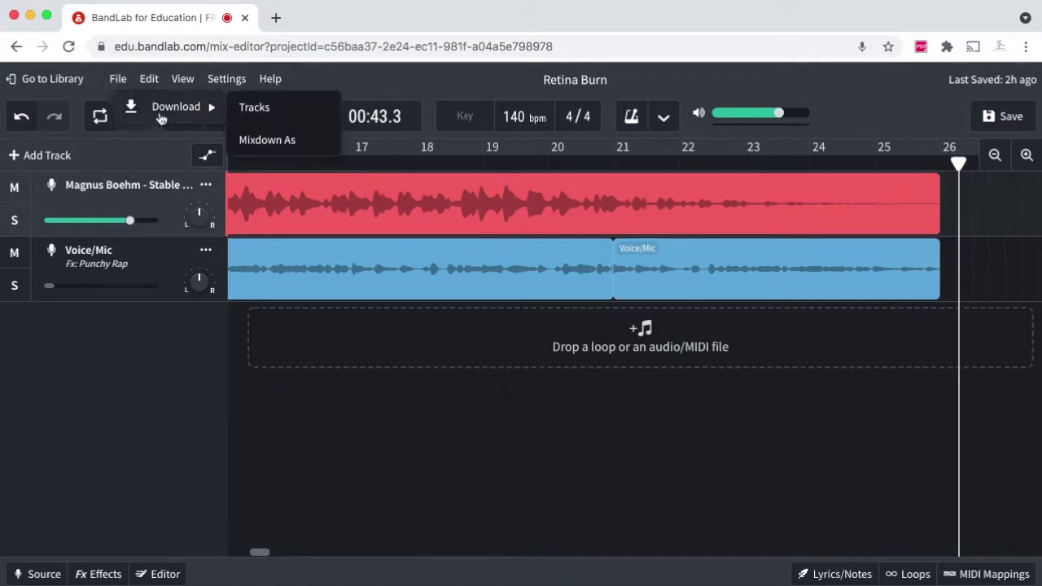
click(271, 141)
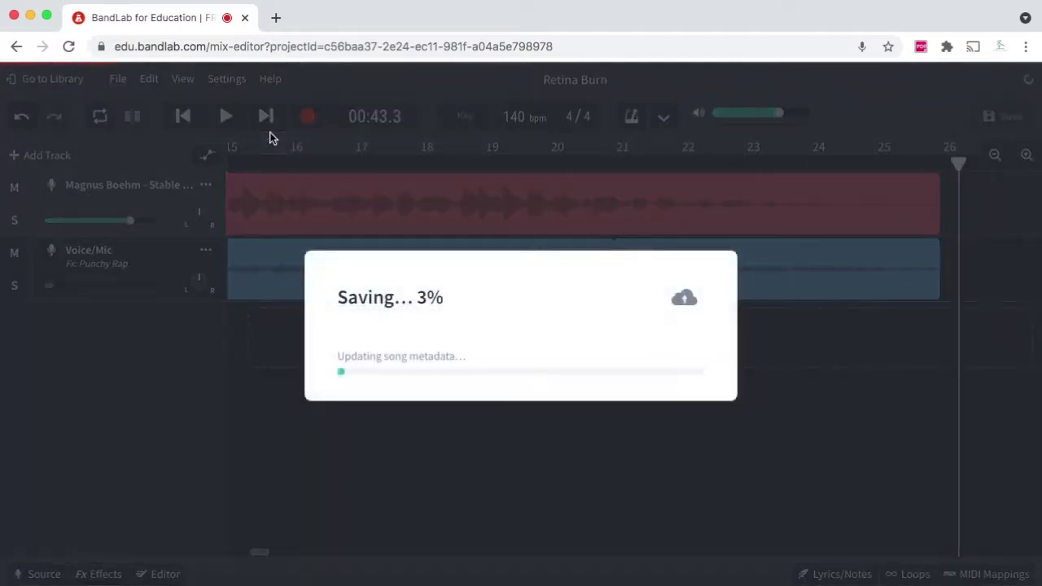
click(537, 473)
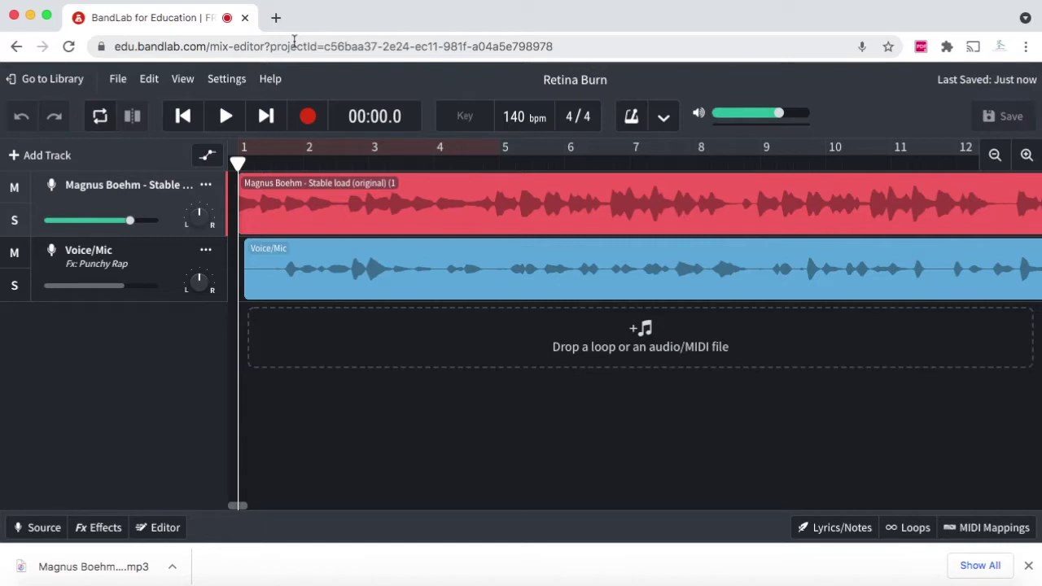
Step: Go to the invideo.io website from Chrome's address bar suggestion
click(295, 41)
text(invide)
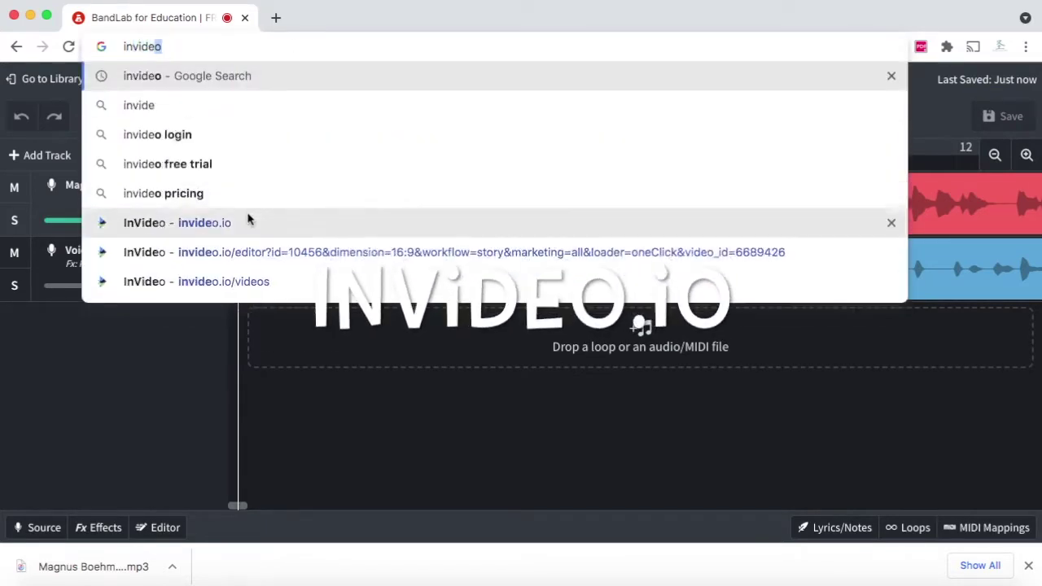
click(249, 220)
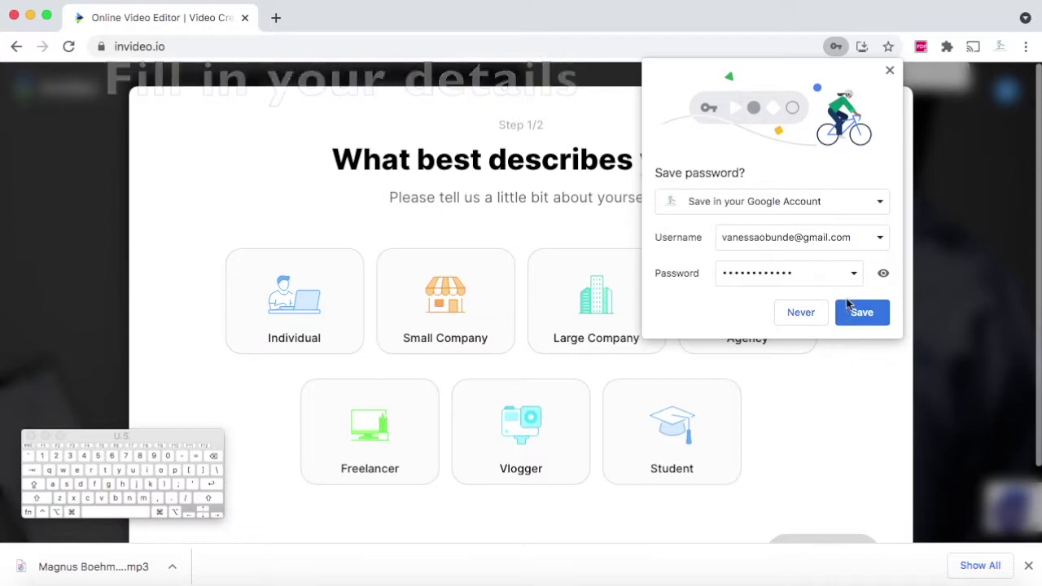
Step: Complete onboarding as an Individual, skip the team step, and create a blank-canvas Wide 16:9 video
click(890, 72)
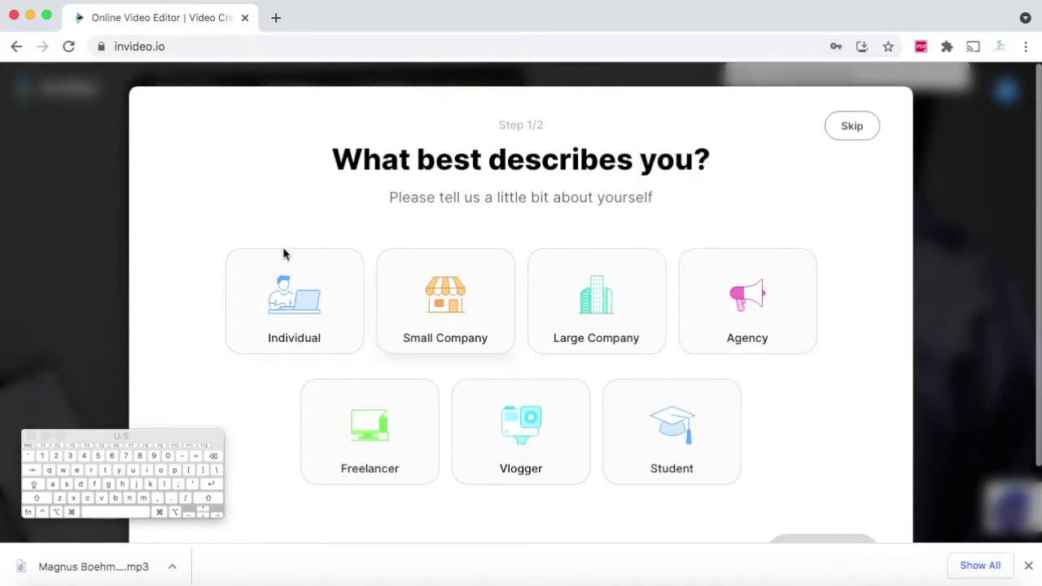
click(287, 279)
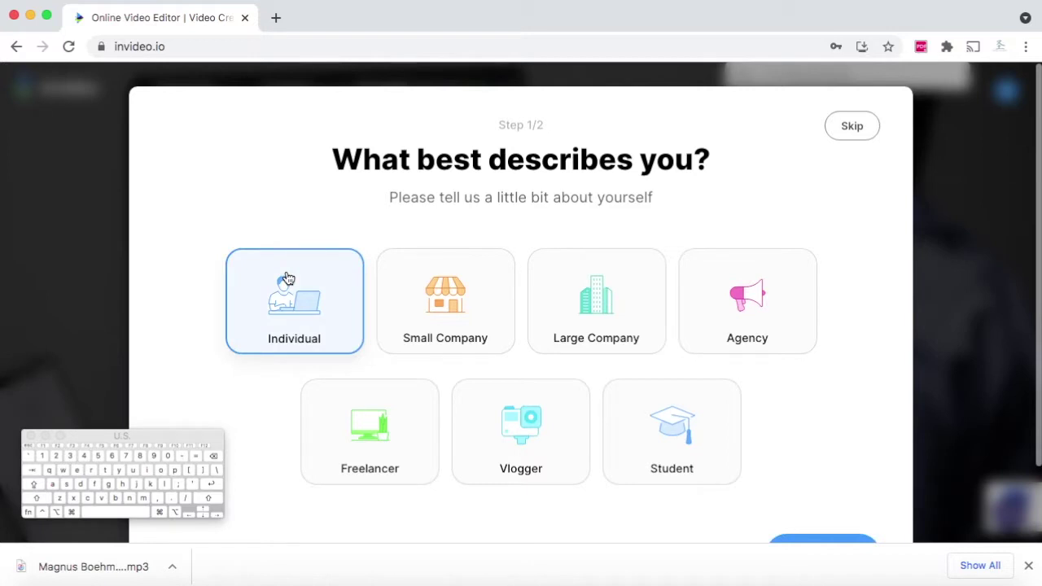
scroll(735, 393, down, 2)
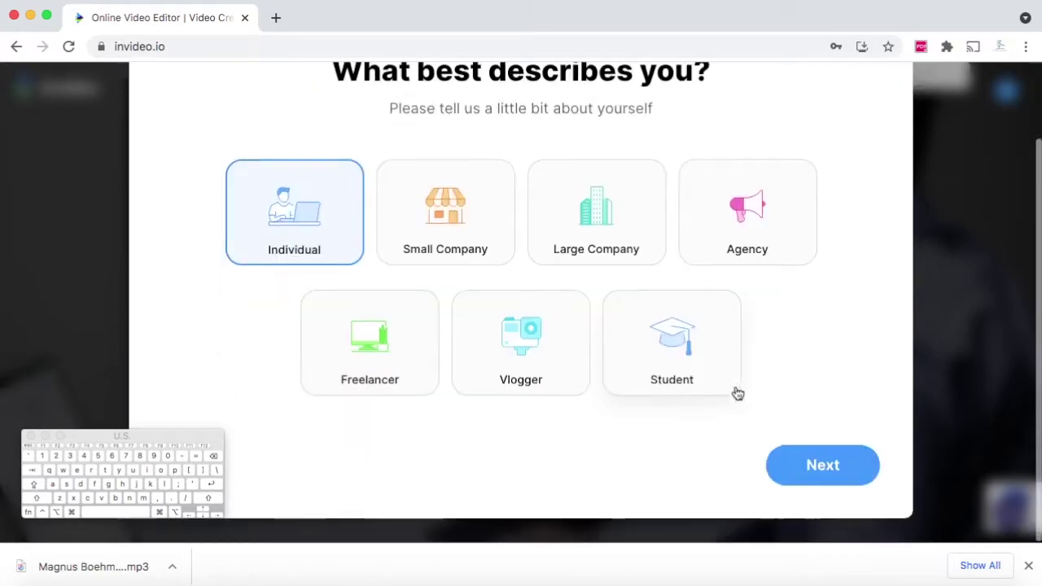
click(817, 465)
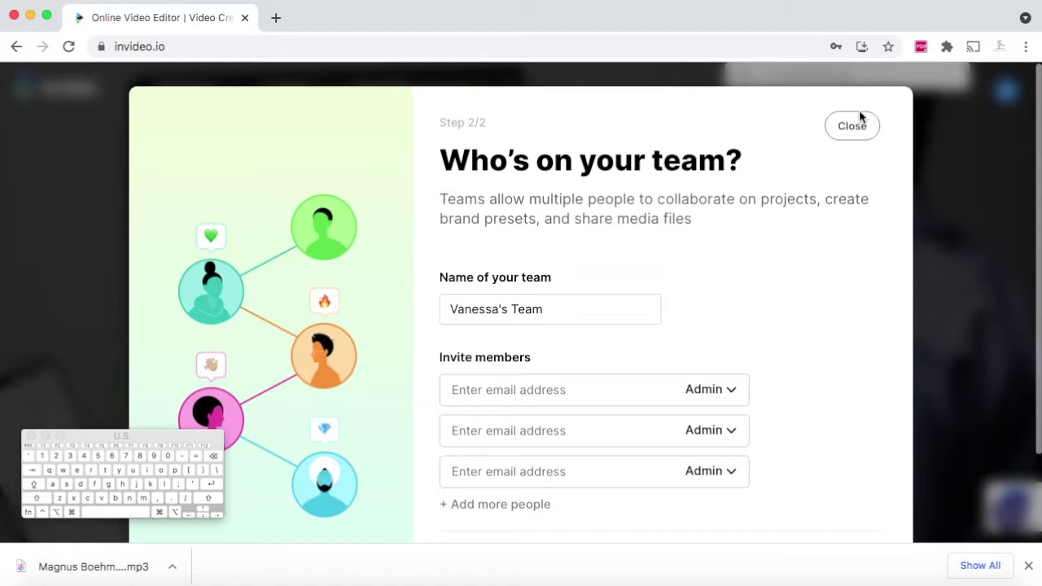
click(868, 133)
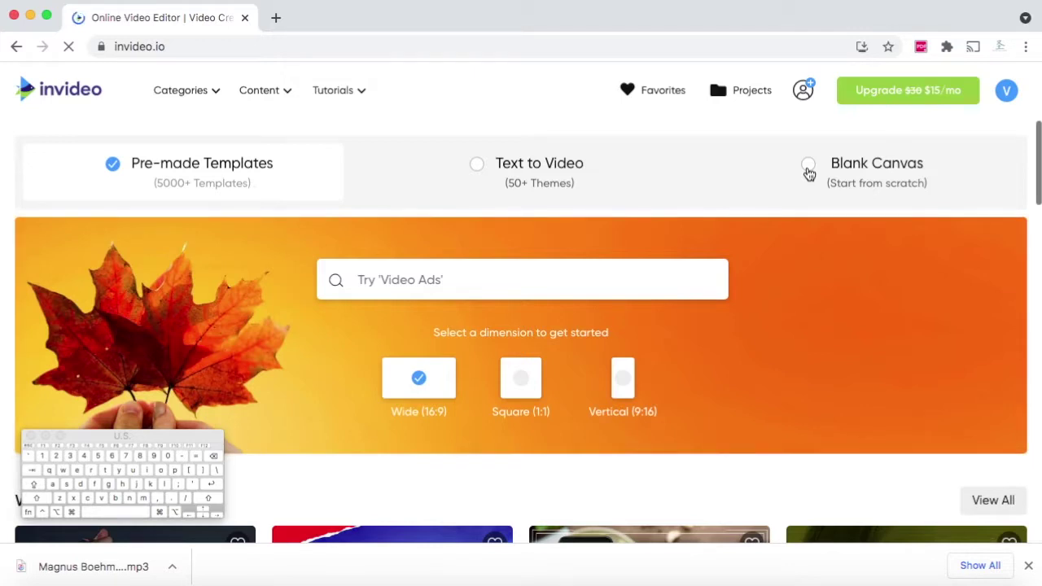
click(810, 174)
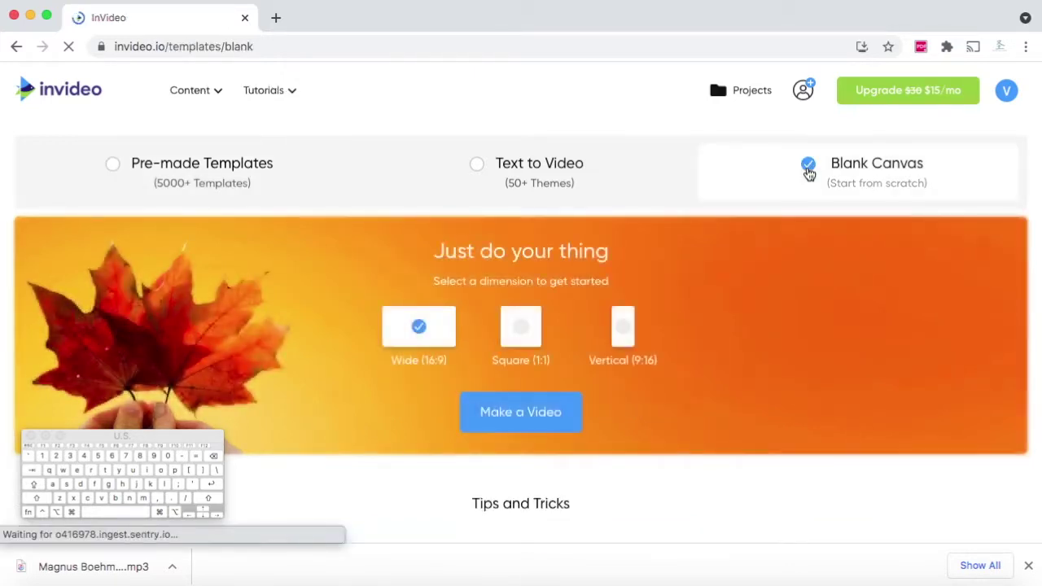
click(479, 413)
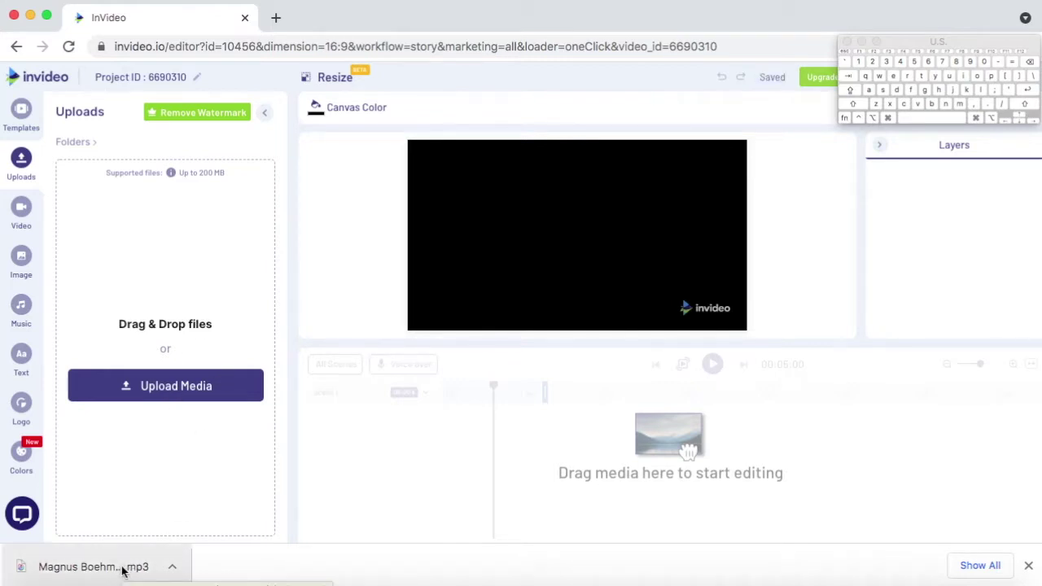
Step: Drag the Retina Burn MP3 from Chrome's download bar into InVideo's Uploads and dismiss the tip
drag(123, 570, 163, 354)
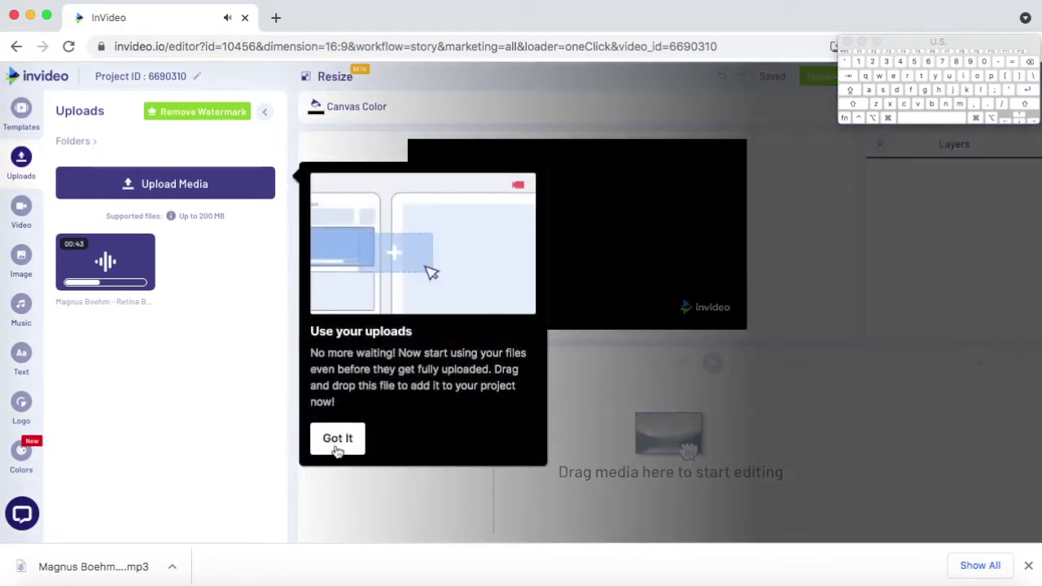
click(337, 440)
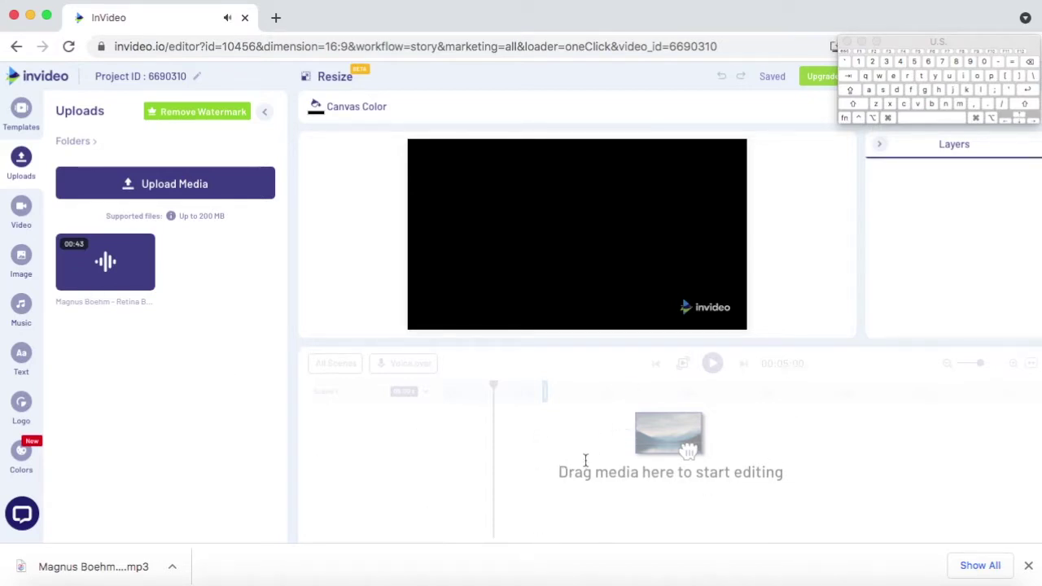
Step: Add the uploaded song to the timeline as Voice Over, test-trim its end, and show stock videos
click(127, 285)
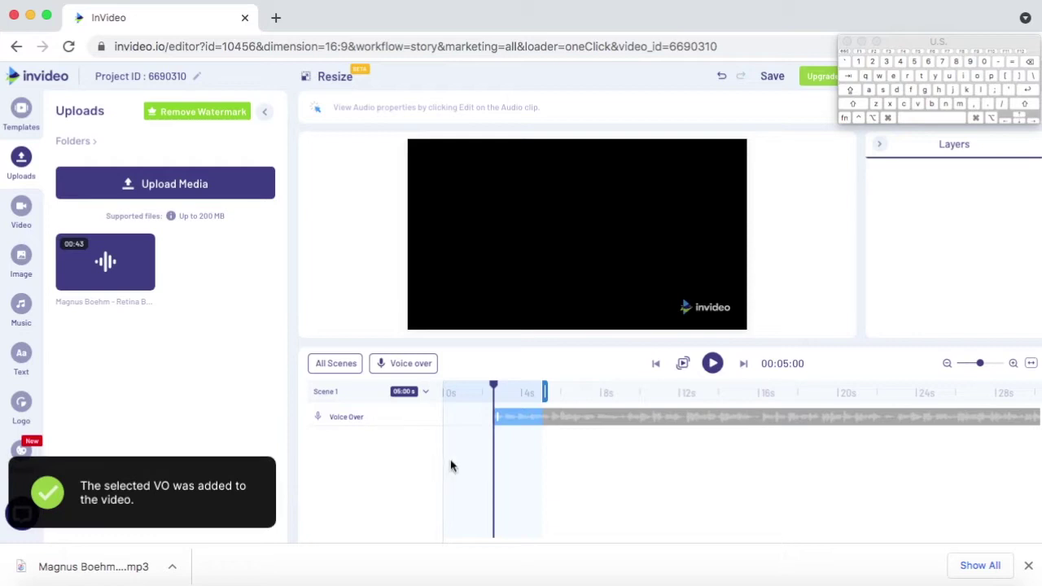
mouse_move(526, 416)
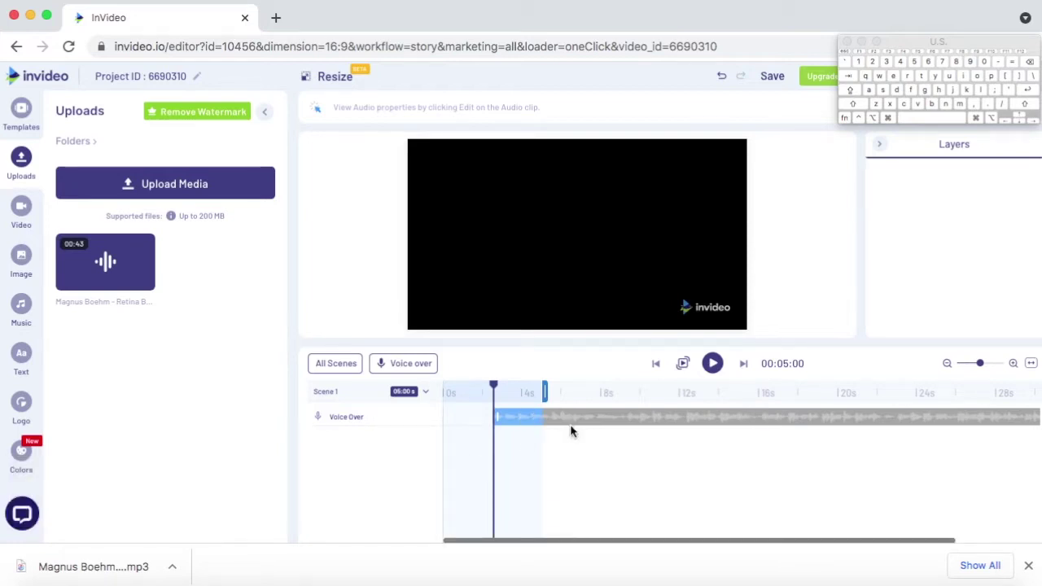
click(543, 421)
drag(543, 421, 494, 417)
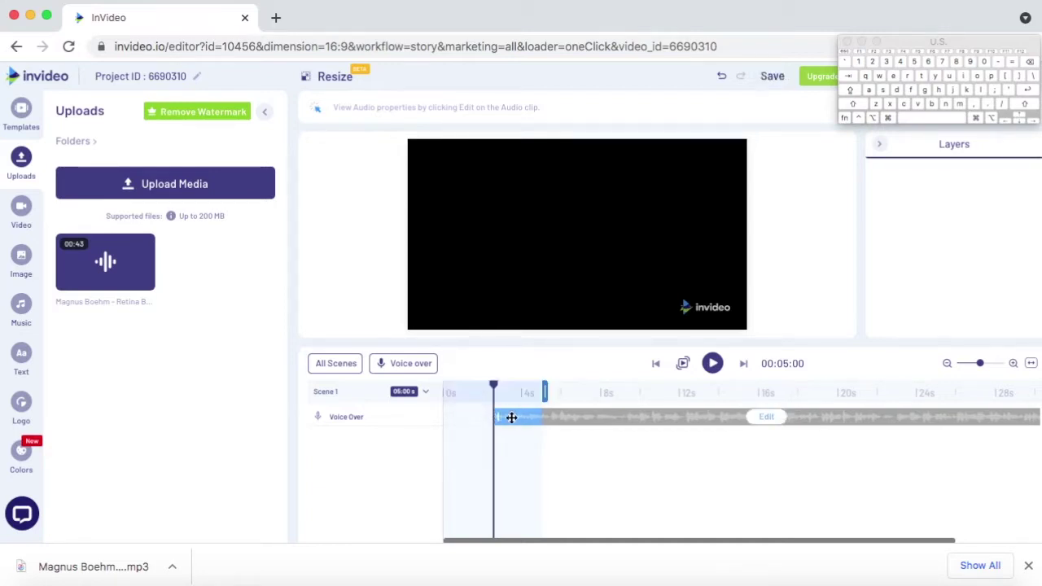
mouse_move(560, 416)
mouse_down()
mouse_move(549, 416)
mouse_move(559, 417)
mouse_up()
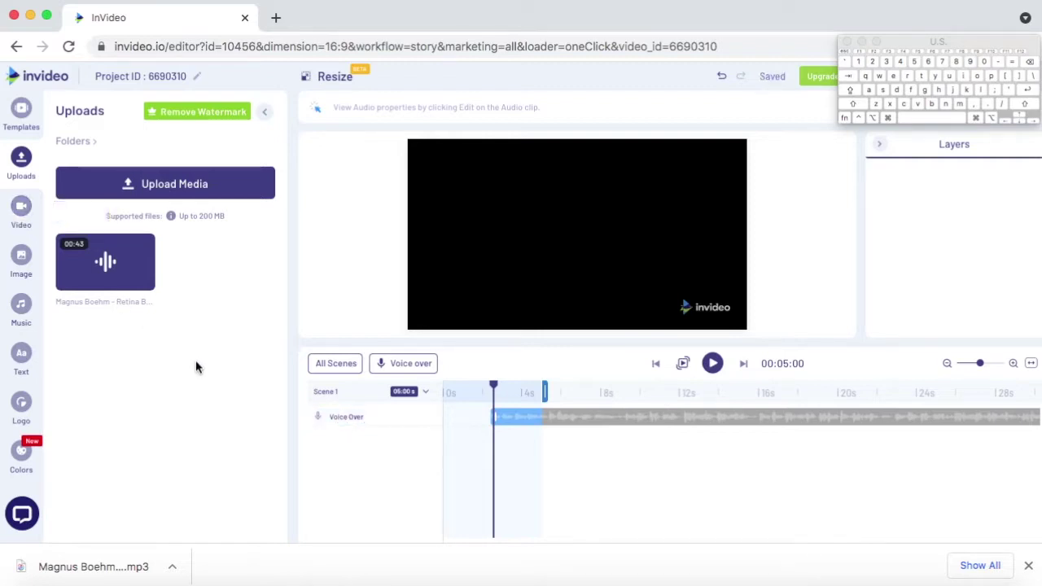
click(6, 216)
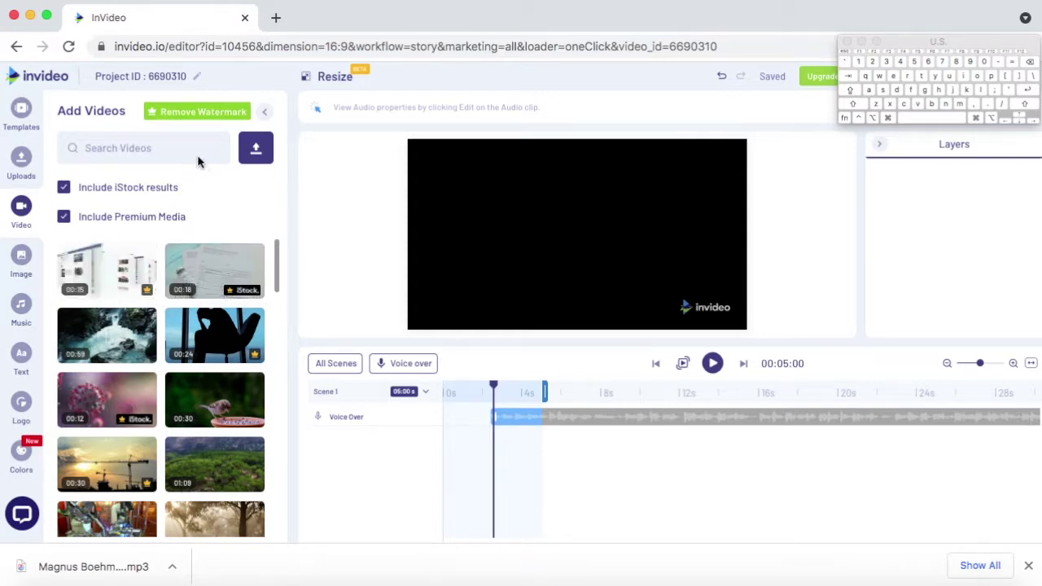
Step: Search the stock videos for 'Sunrise' with iStock results excluded and browse the results
click(67, 191)
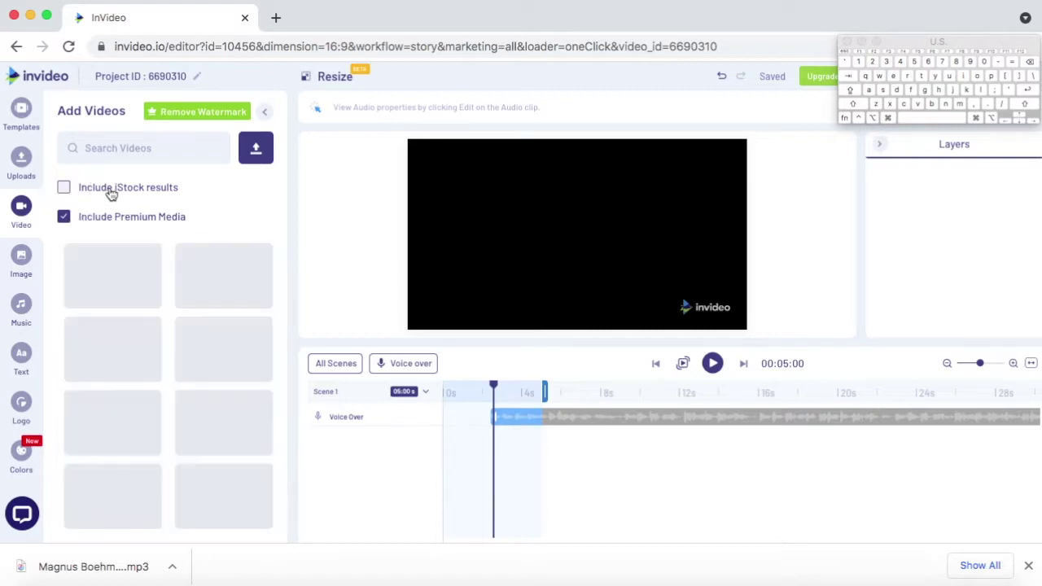
click(168, 143)
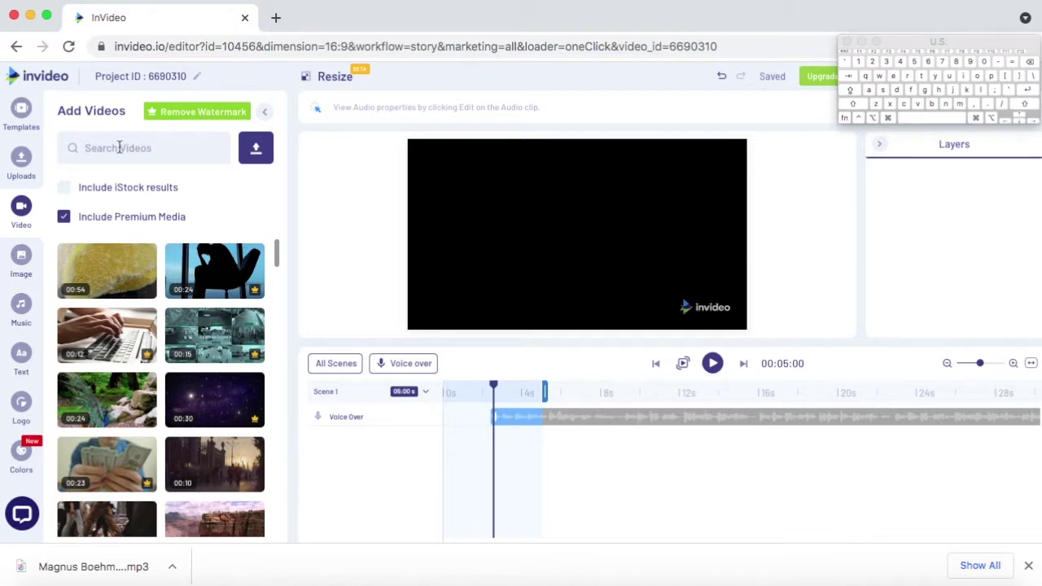
text(Sun)
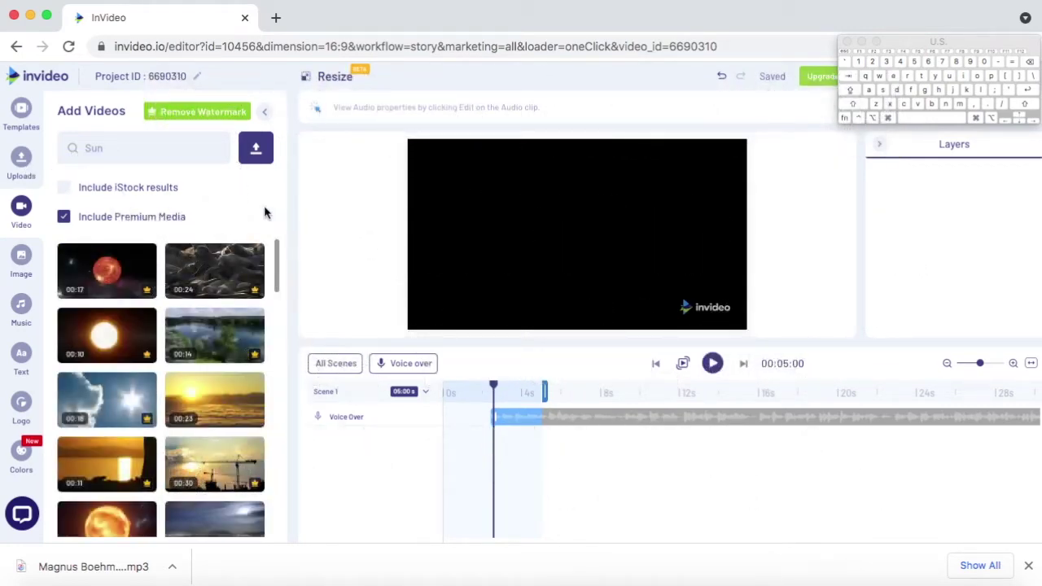
scroll(223, 463, down, 5)
click(146, 141)
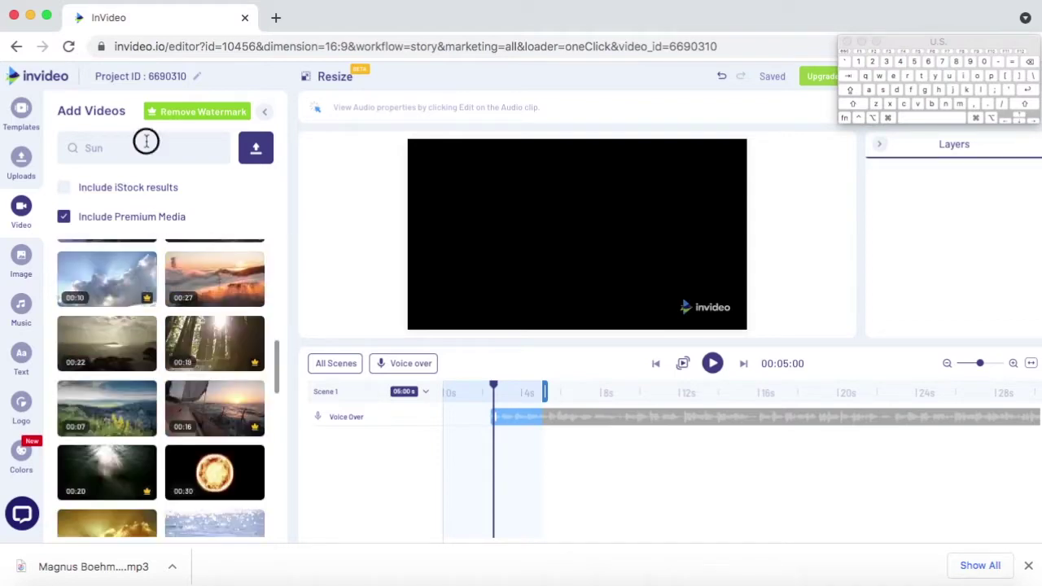
text(rise)
key(Return)
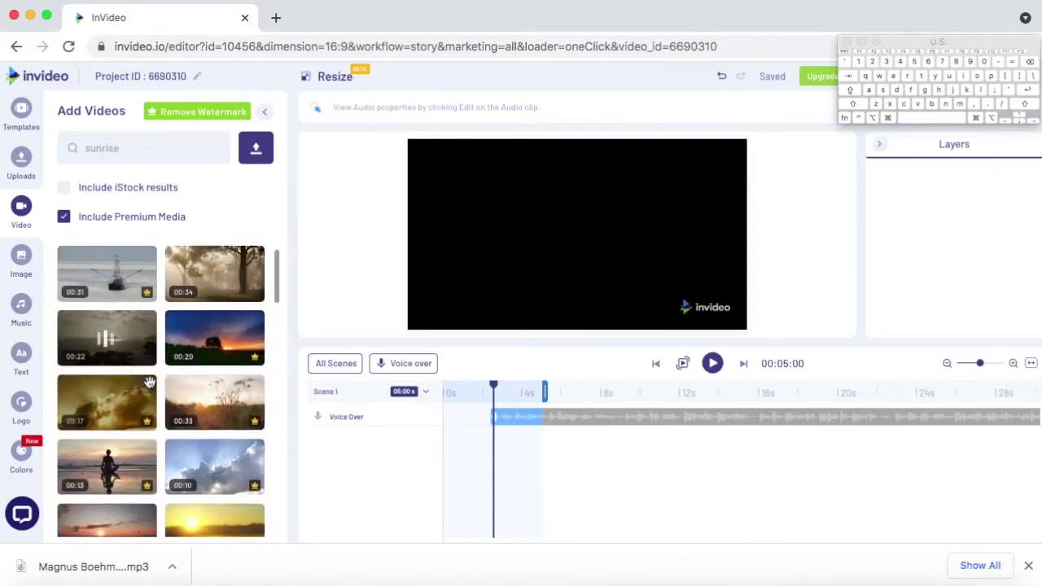
scroll(149, 383, down, 2)
scroll(149, 382, down, 6)
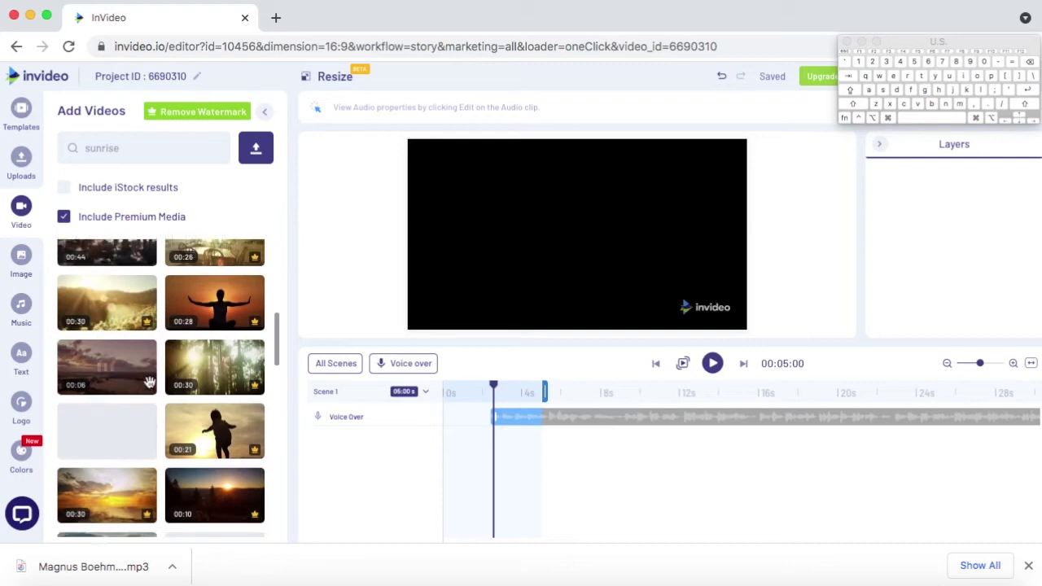
scroll(149, 383, down, 2)
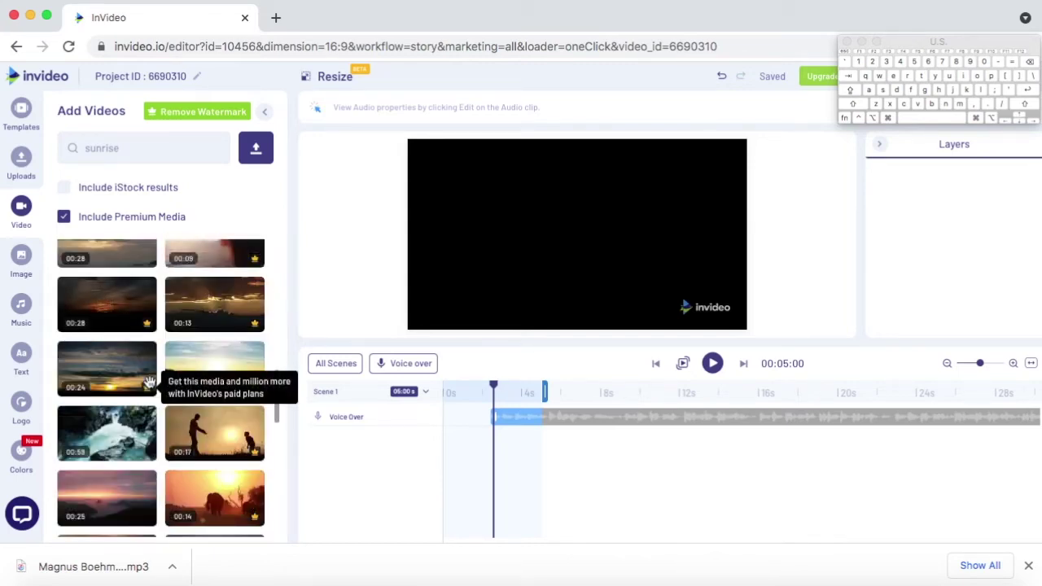
scroll(149, 383, down, 3)
scroll(149, 382, down, 5)
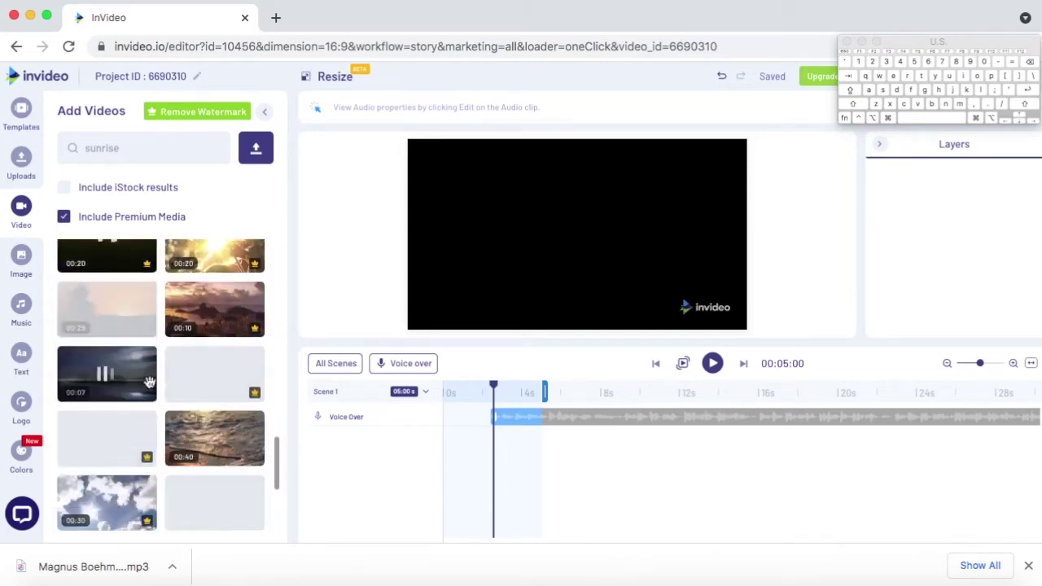
Step: Search for 'skyline' instead and open the purple sunset skyline clip (00:10:97) in the trimmer
click(140, 148)
key(ctrl+a)
key(BackSpace)
text(s)
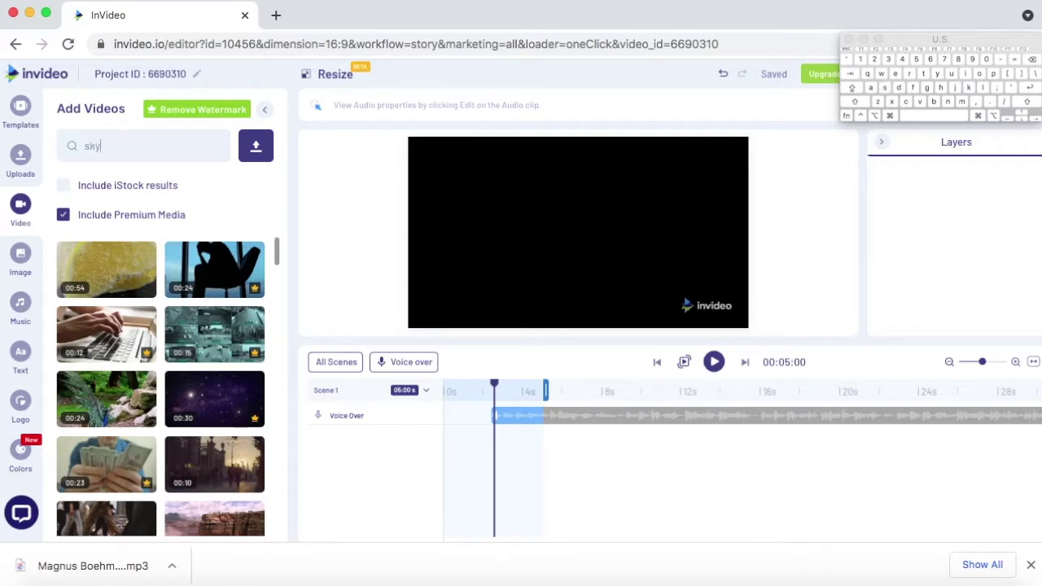
text(kyline)
key(Return)
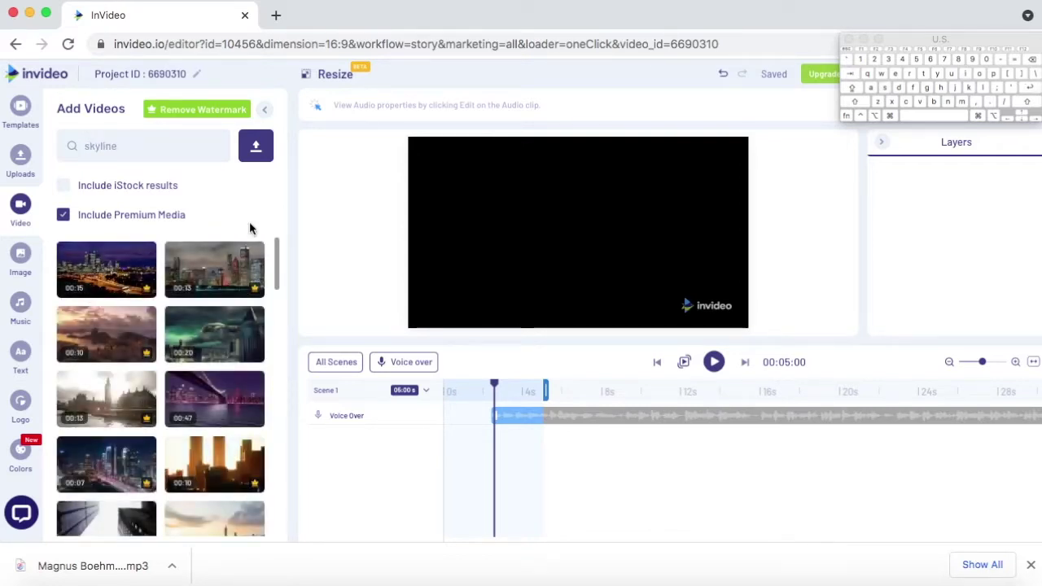
scroll(220, 343, down, 5)
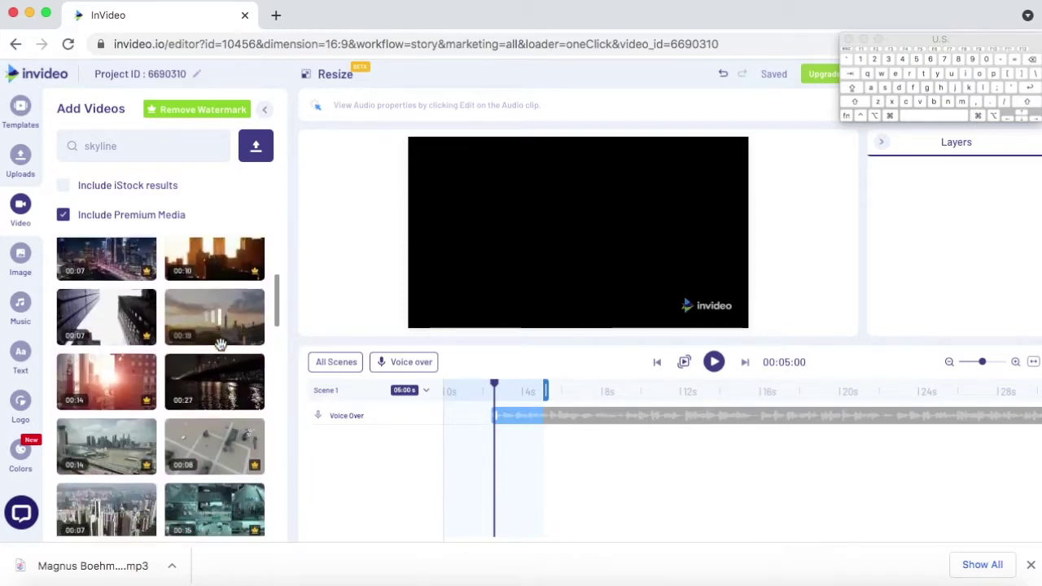
scroll(220, 344, down, 10)
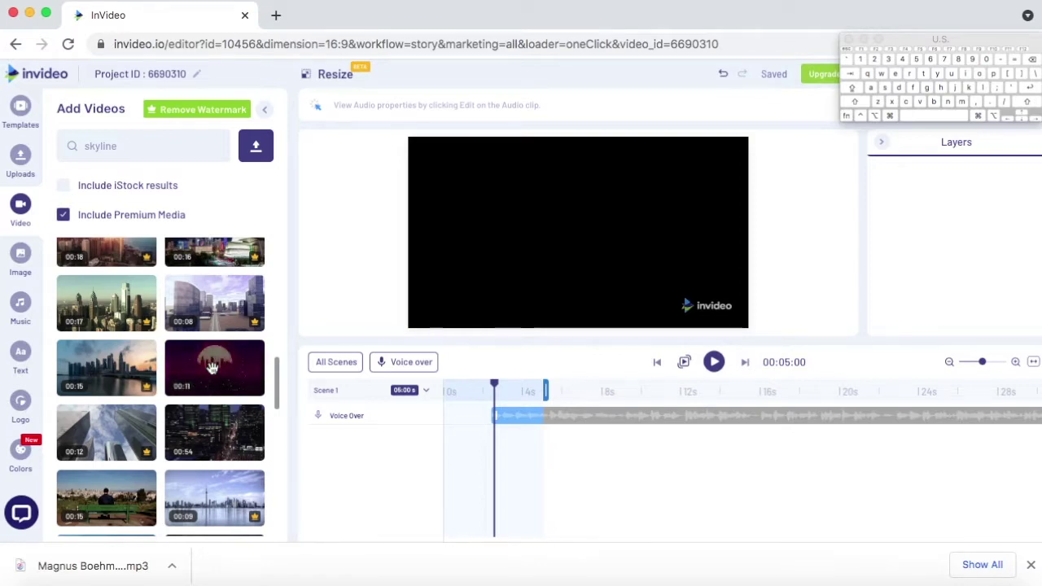
click(211, 368)
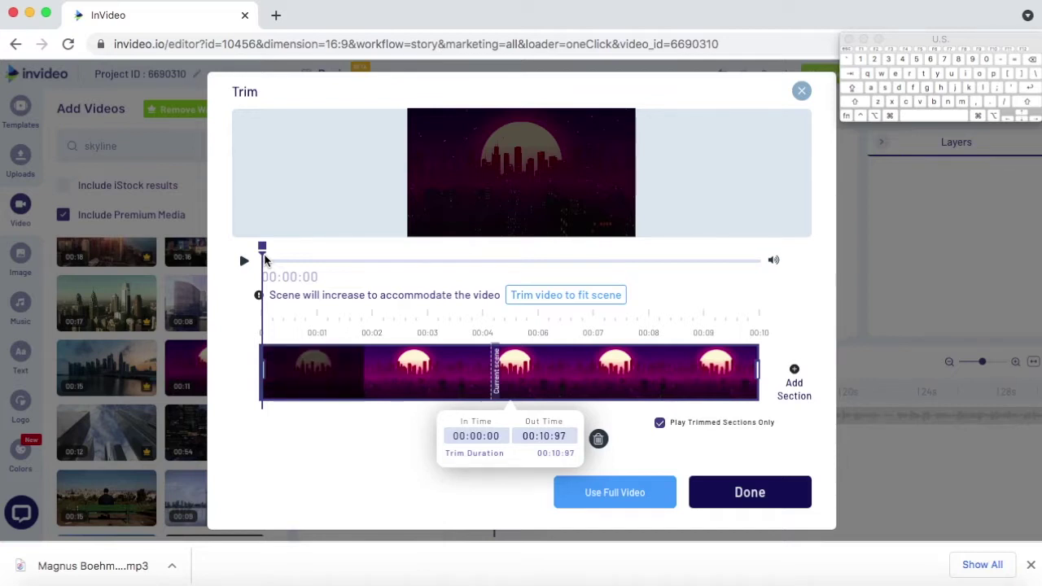
Step: Preview the purple skyline clip, trim it to 00:05:29, and add it to Scene 1
key(space)
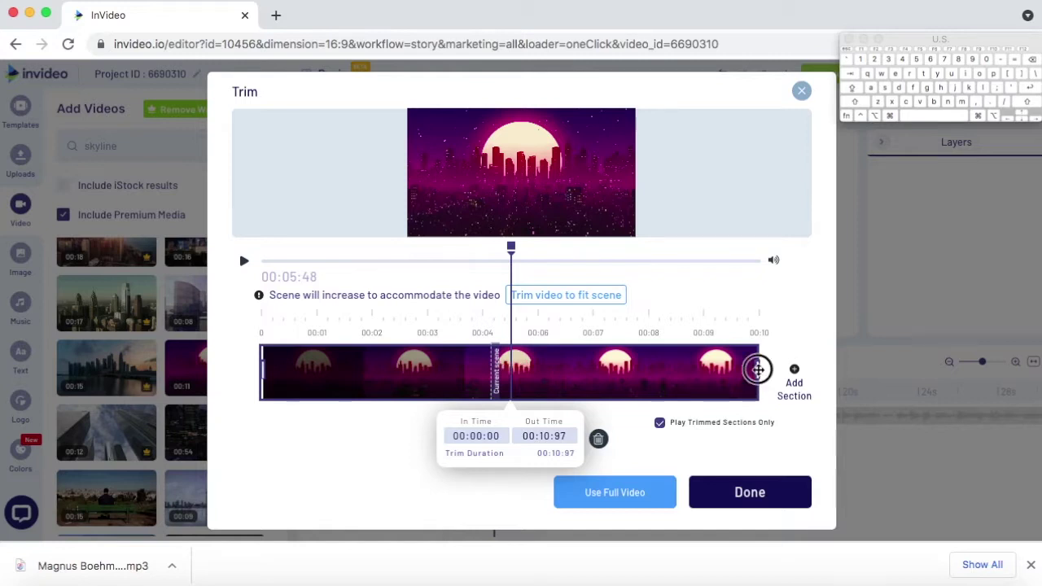
drag(756, 368, 489, 353)
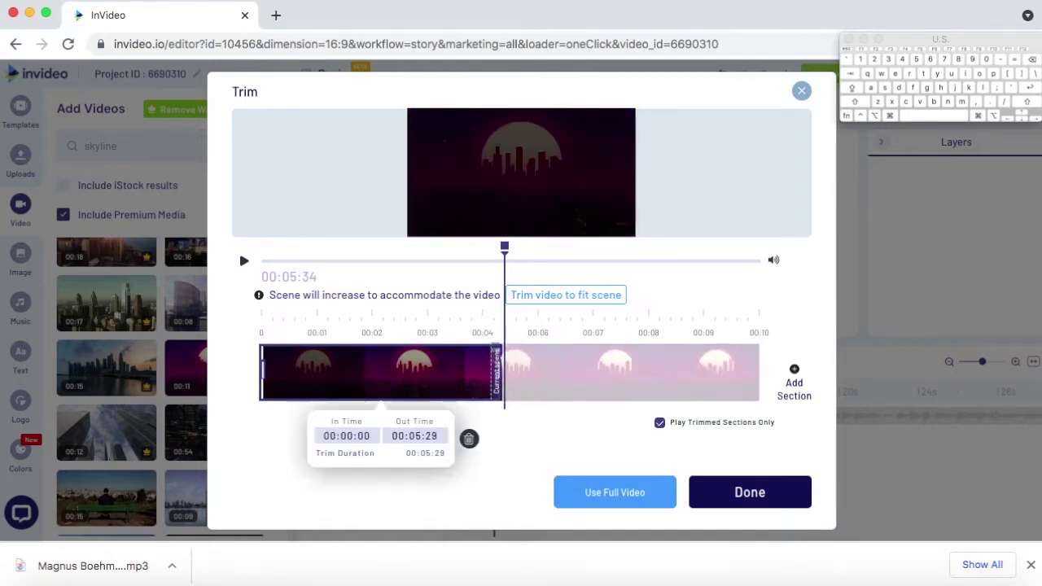
click(768, 502)
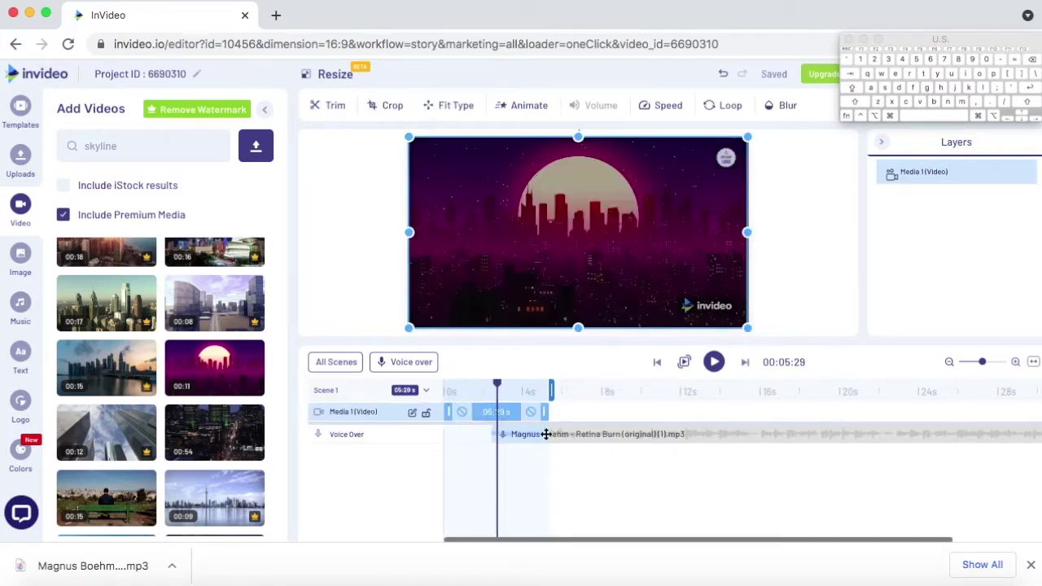
Step: Move the Retina Burn track to start at 0s, reset the playhead, and play the scene
drag(570, 439, 531, 439)
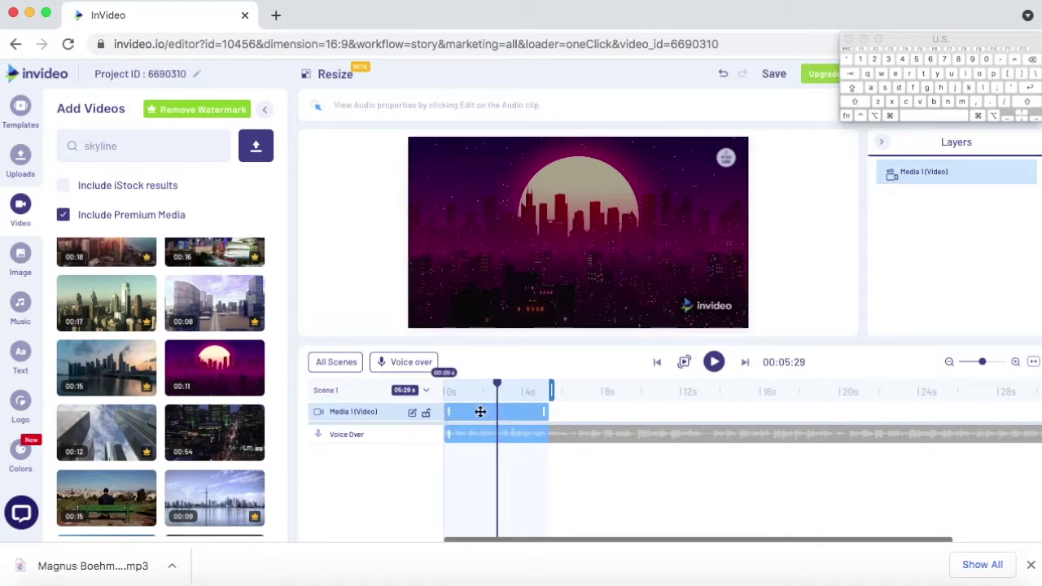
drag(498, 374, 436, 386)
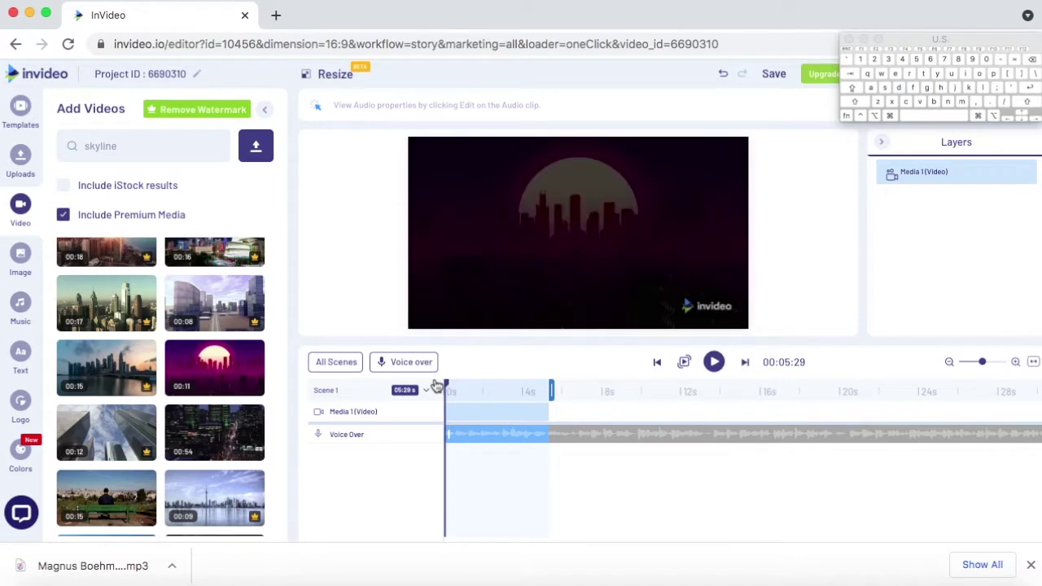
key(space)
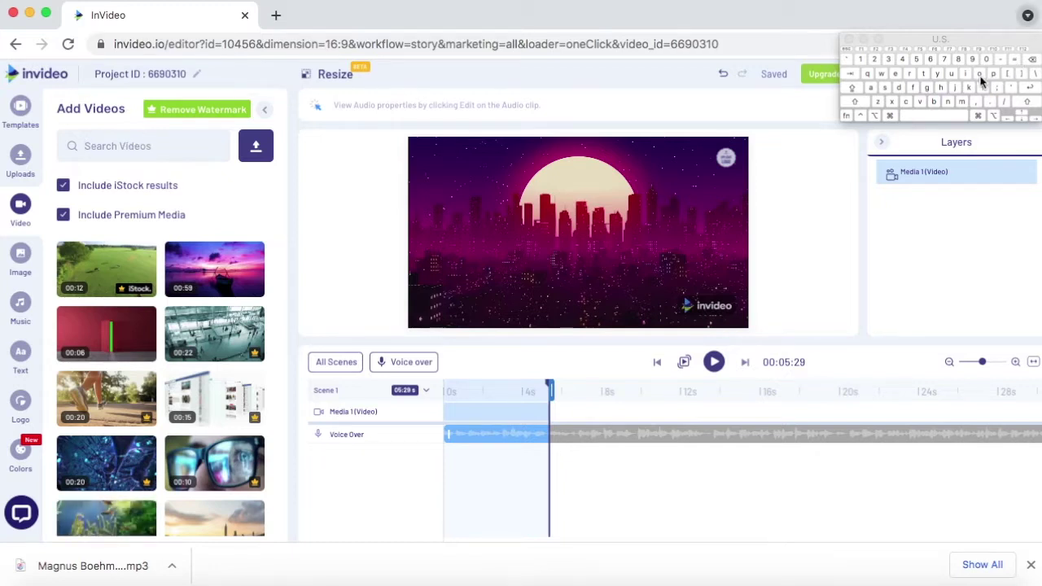
Step: Search stock images for 'ostrich' without iStock and drag an ostrich photo onto the timeline
text(ostrich)
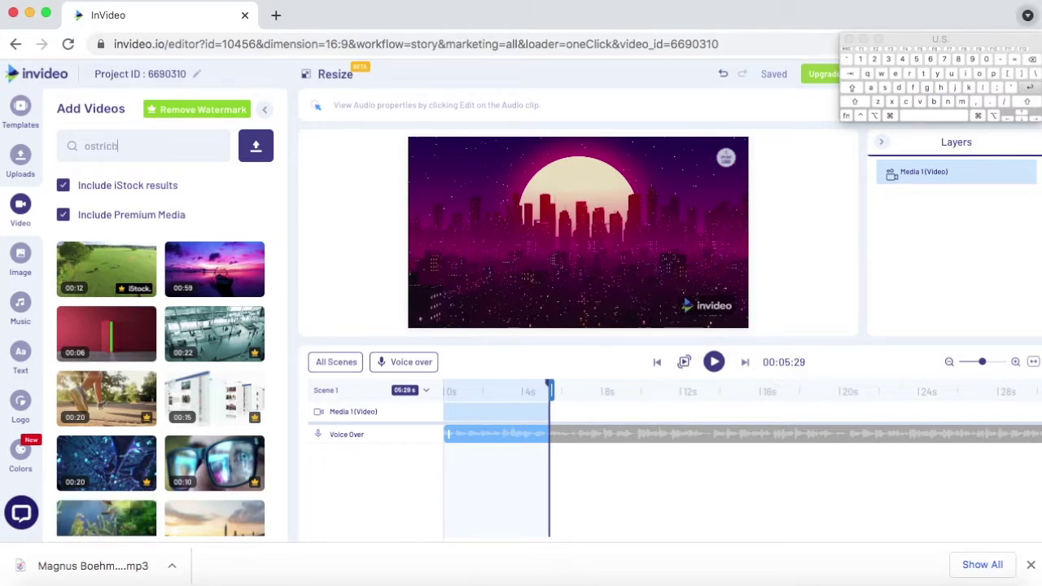
key(Return)
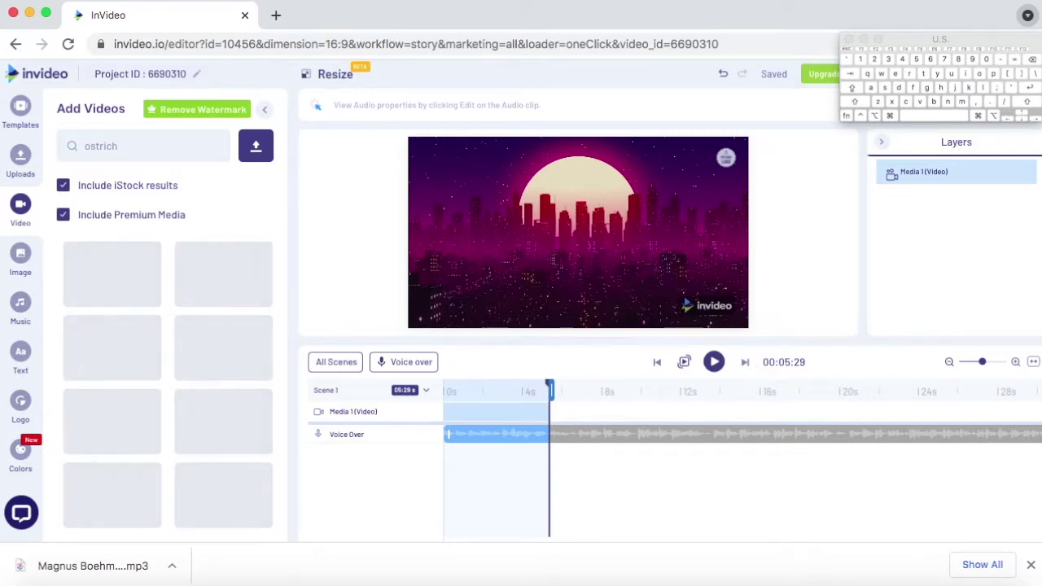
click(95, 191)
click(27, 262)
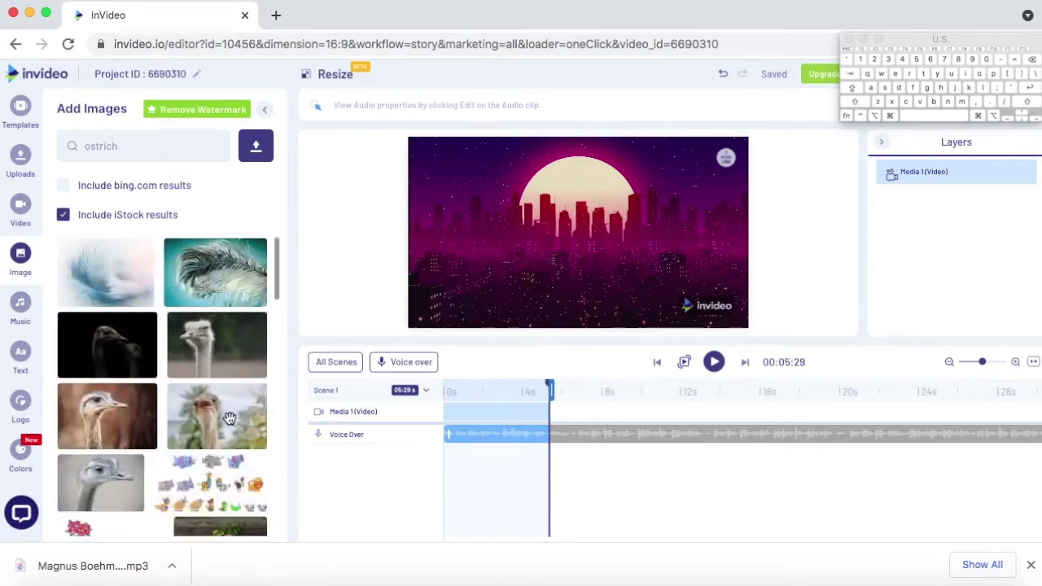
drag(230, 418, 559, 465)
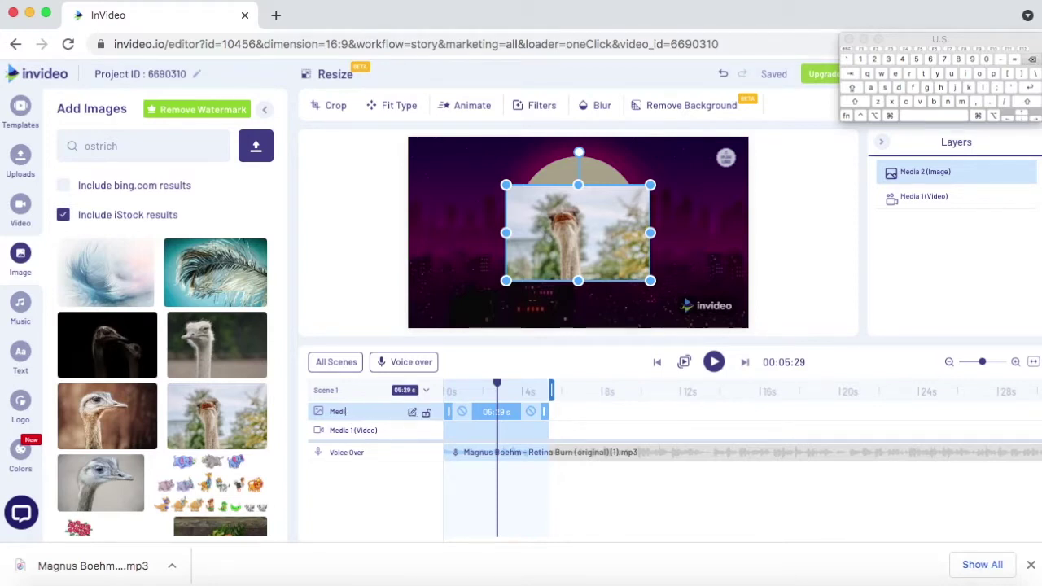
Step: Rename the layers 'Ostrich' and 'Skyline', then shift the Ostrich layer later in the scene
click(412, 412)
click(981, 75)
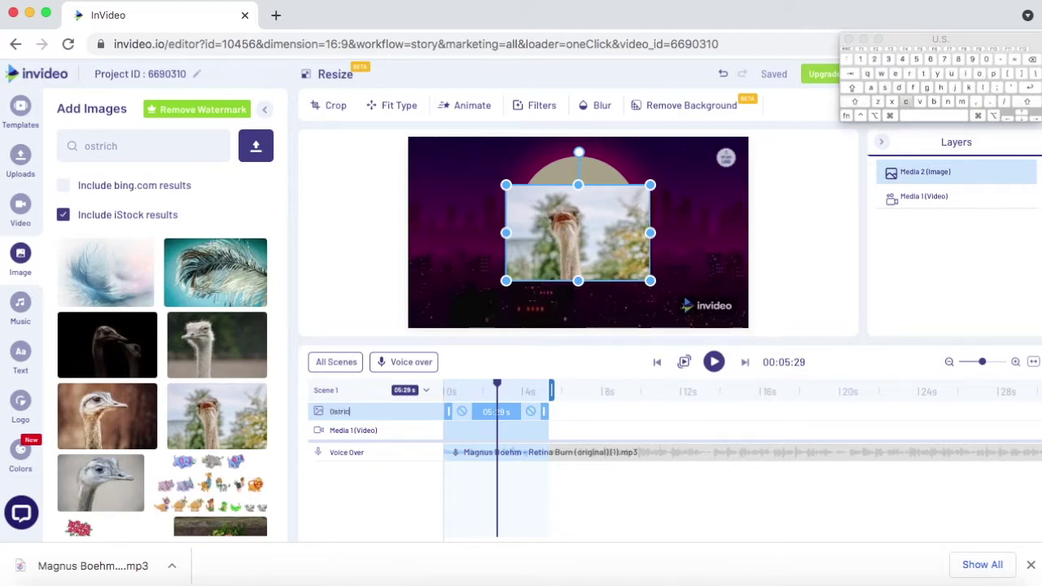
text(strich)
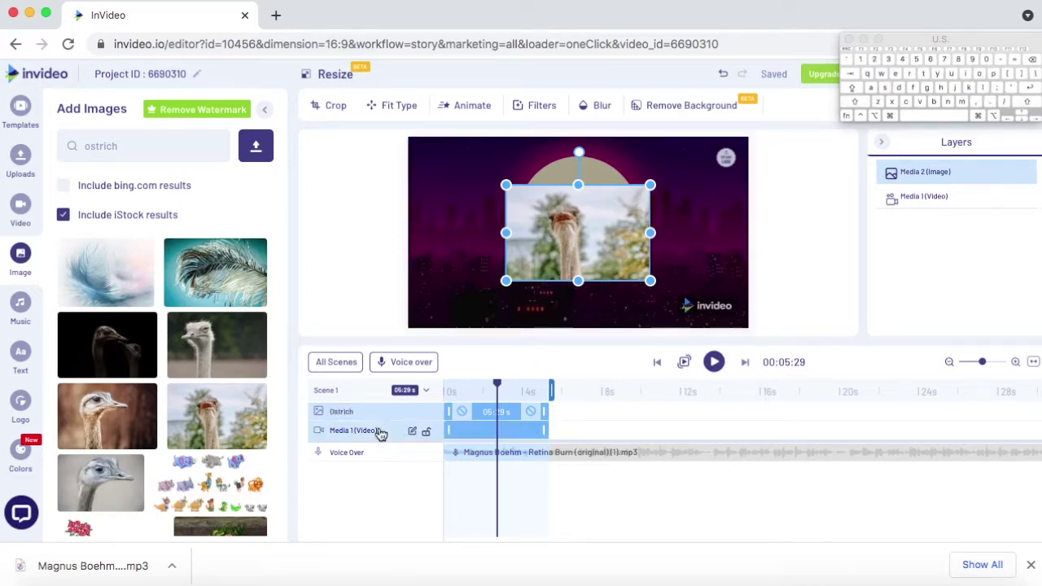
key(Return)
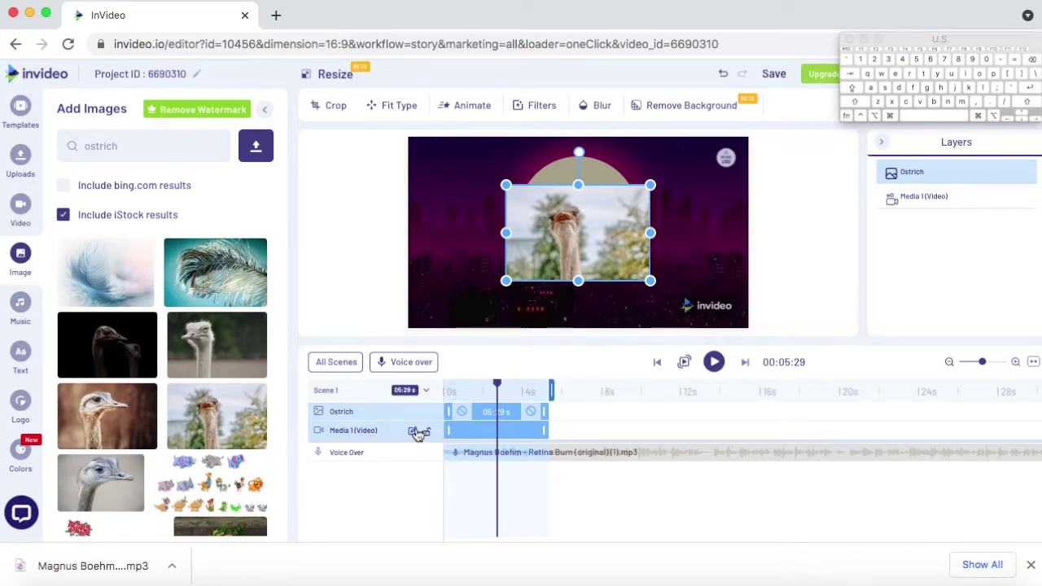
key(super+a)
text(Skyline)
key(Return)
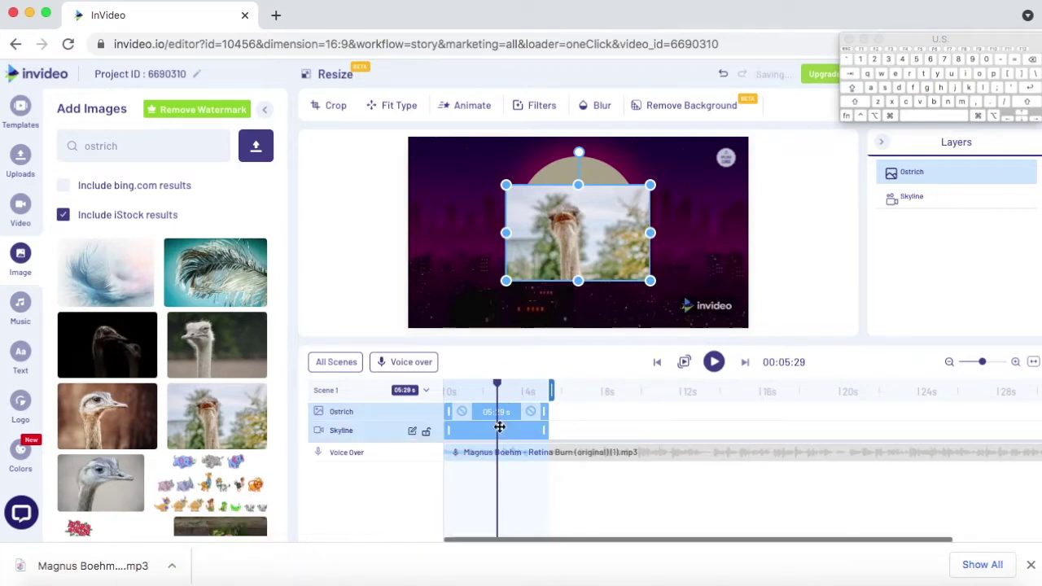
drag(504, 411, 802, 411)
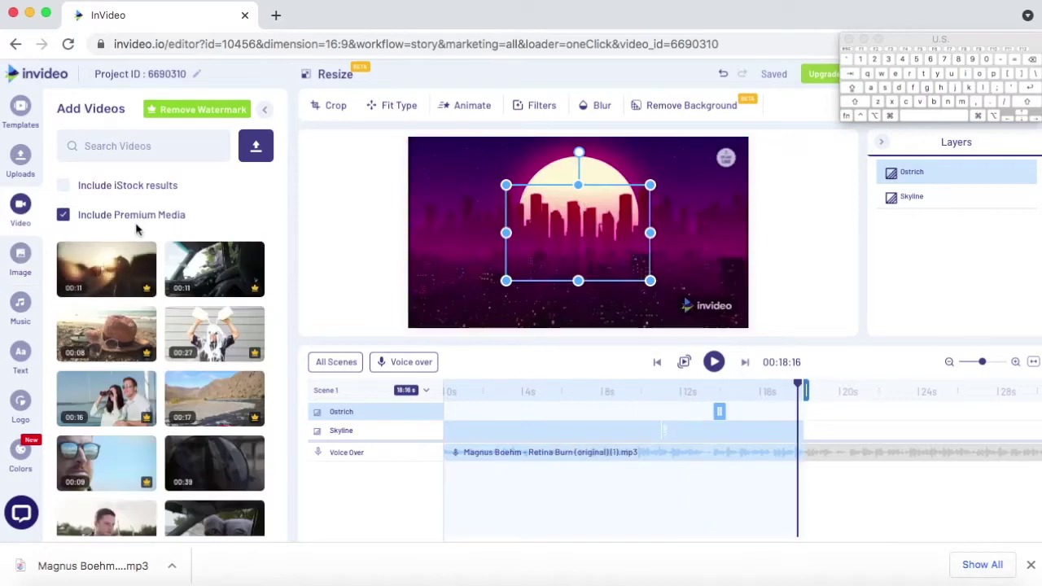
Step: Add the Sunglasses stock clip to the scene and shorten it to about 5 seconds
drag(104, 275, 794, 455)
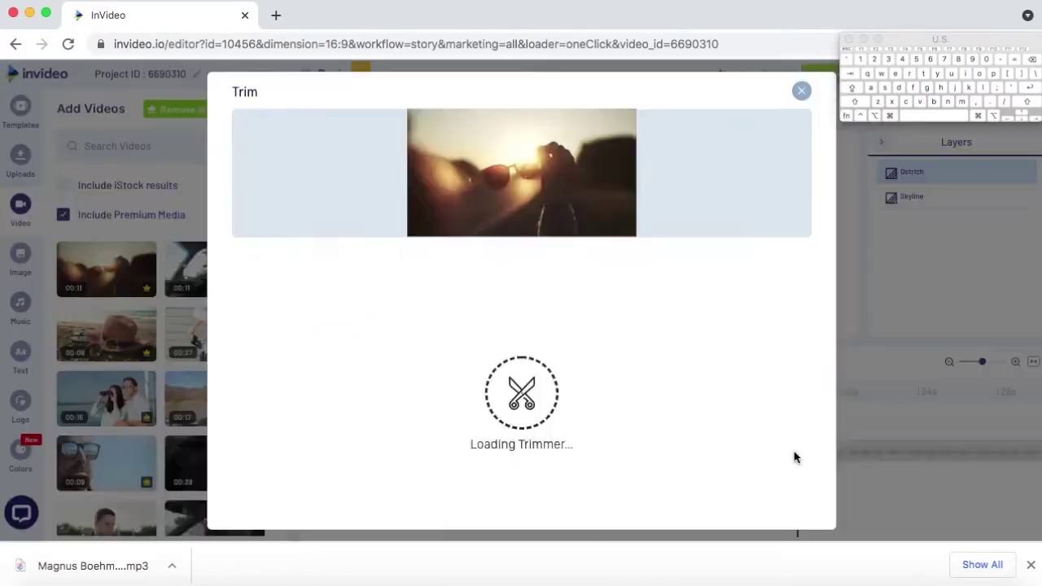
drag(759, 367, 498, 361)
click(748, 487)
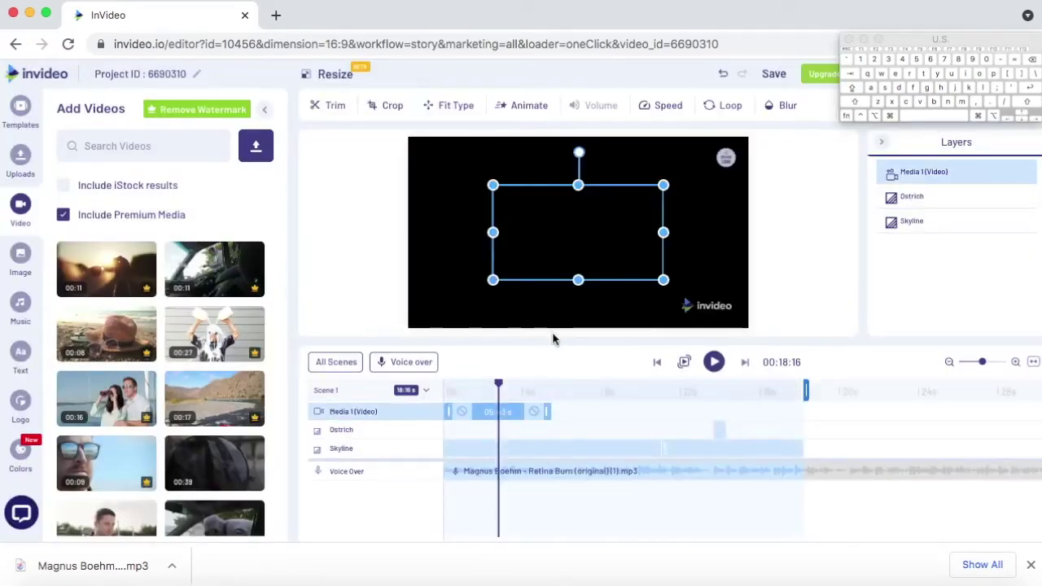
Step: Move the Sunglasses clip to about 18.9 s after Skyline, preview, and trim Skyline to 17:46
click(682, 448)
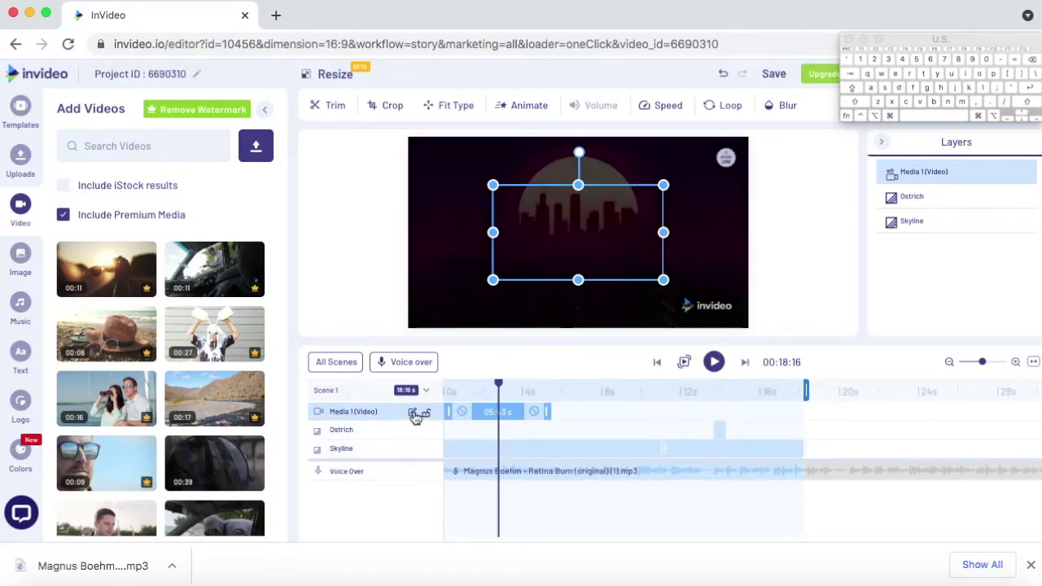
drag(457, 412, 820, 419)
click(702, 392)
key(space)
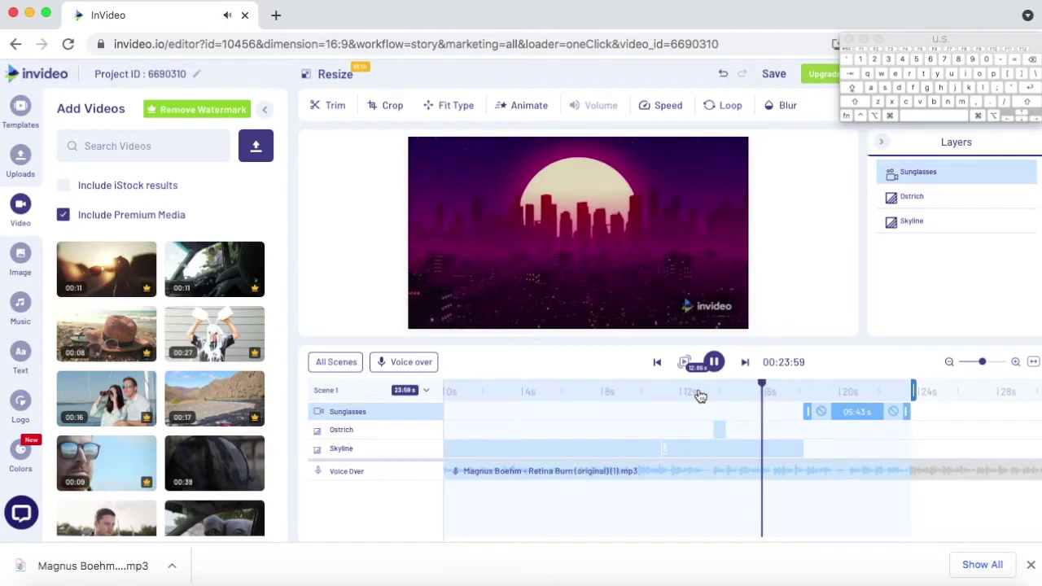
click(811, 412)
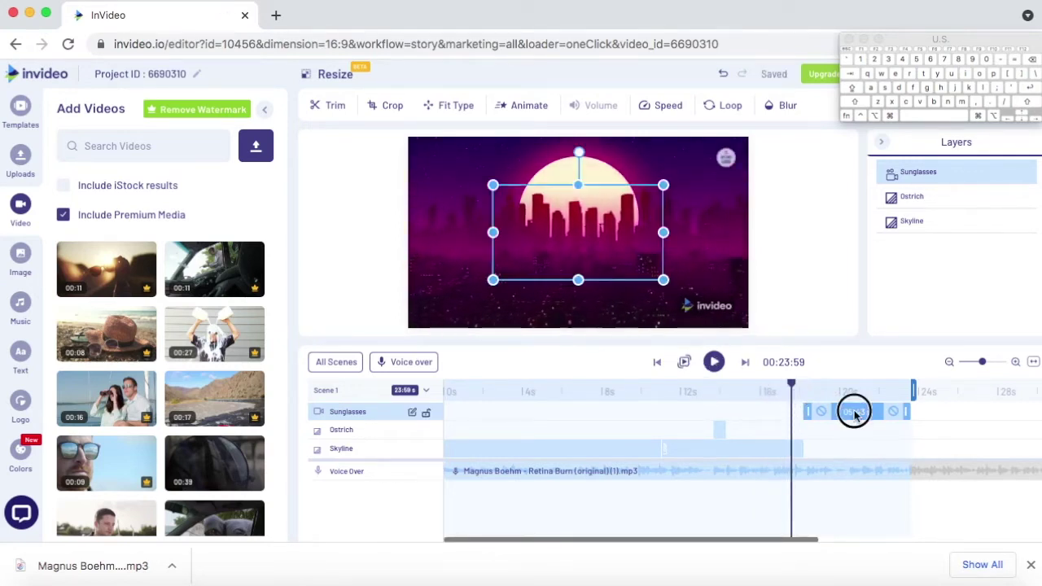
drag(853, 413, 846, 411)
drag(804, 448, 788, 443)
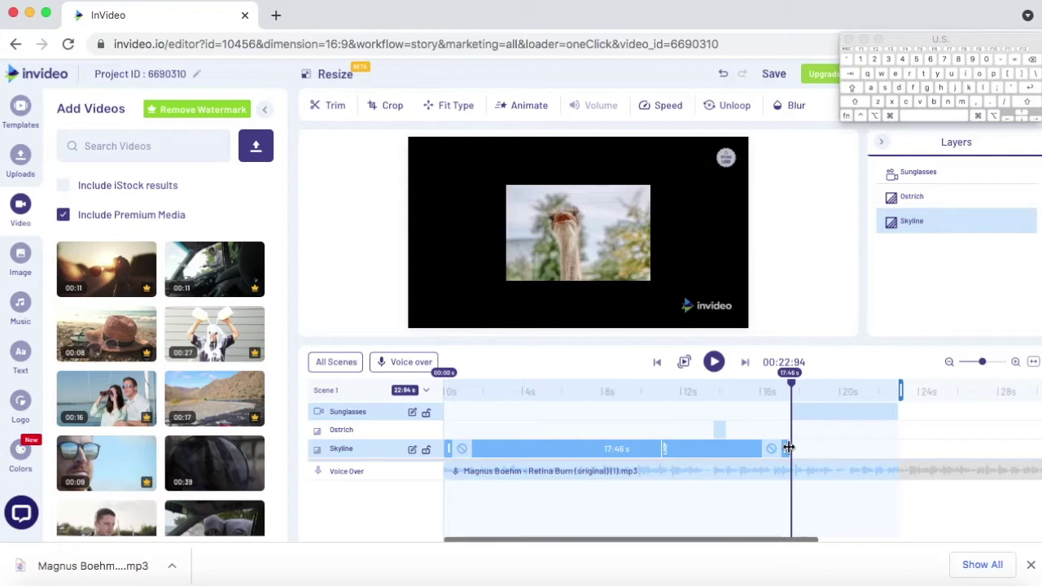
Step: Scale the Sunglasses clip up on the canvas until it fills the whole frame
click(806, 412)
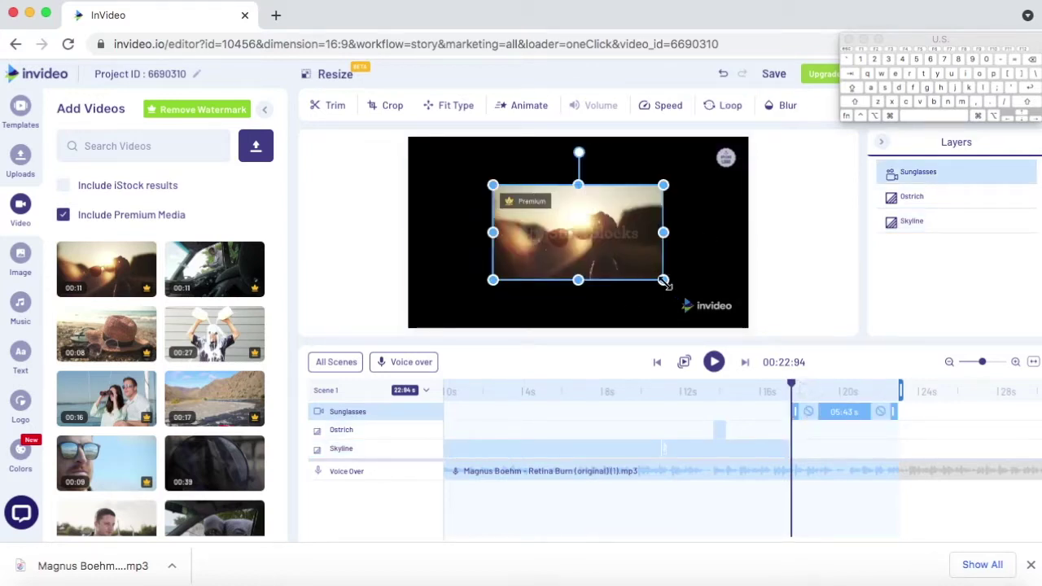
drag(664, 281, 748, 326)
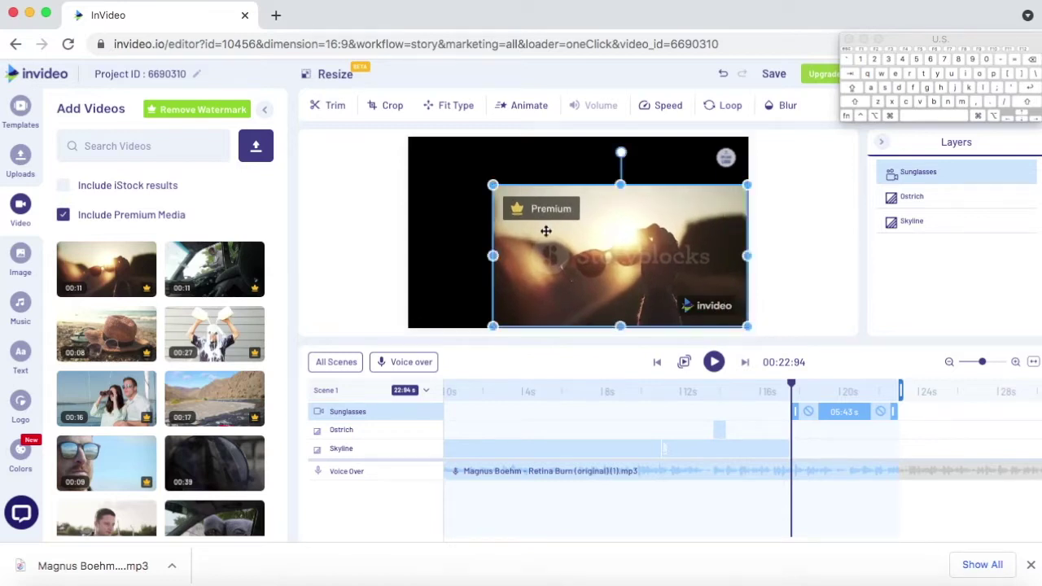
drag(491, 183, 406, 138)
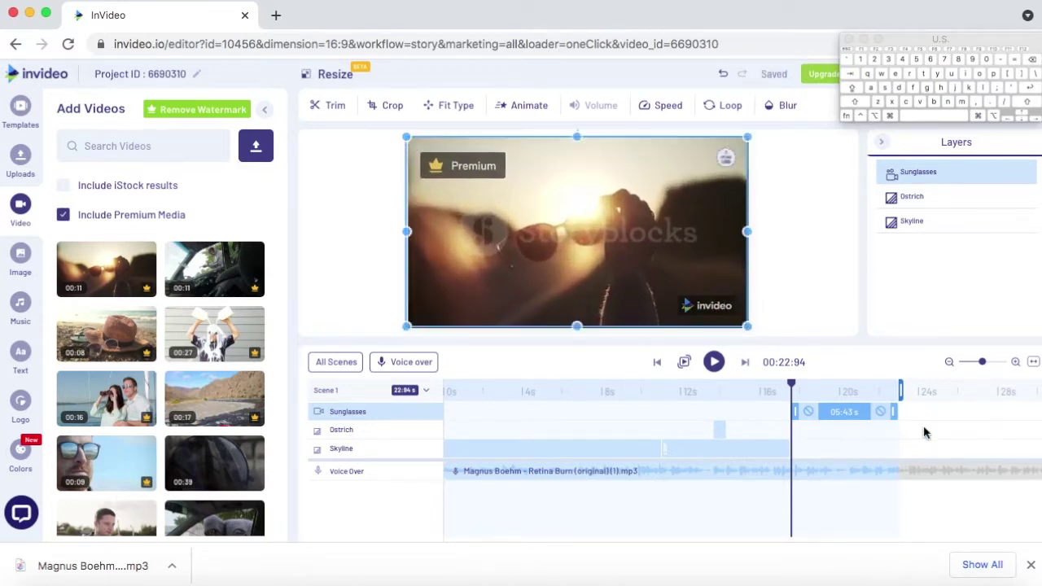
Step: Preview from about 15.6 s and trim the Sunglasses clip to about 3.6 seconds
click(754, 400)
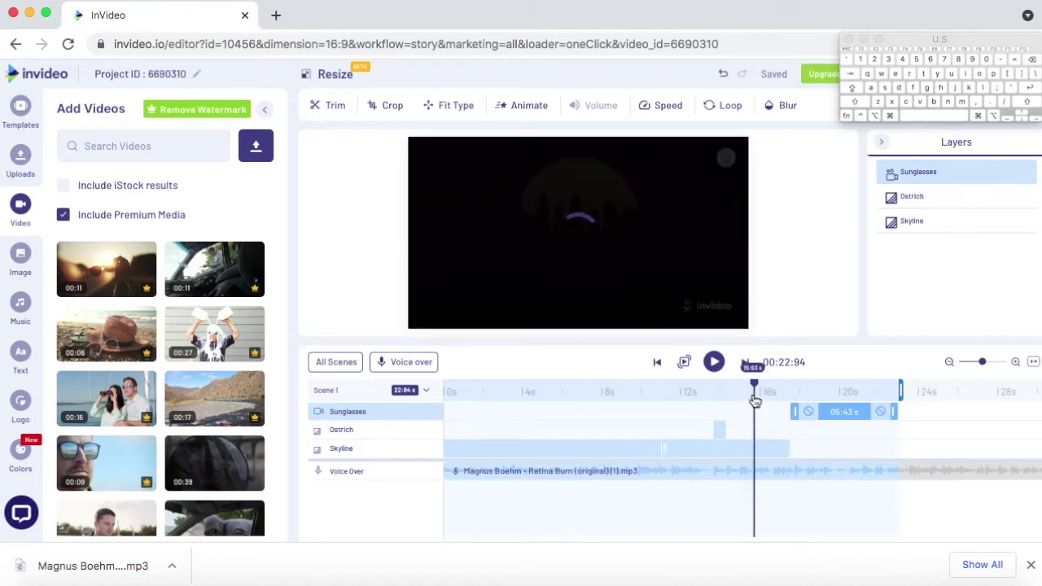
key(space)
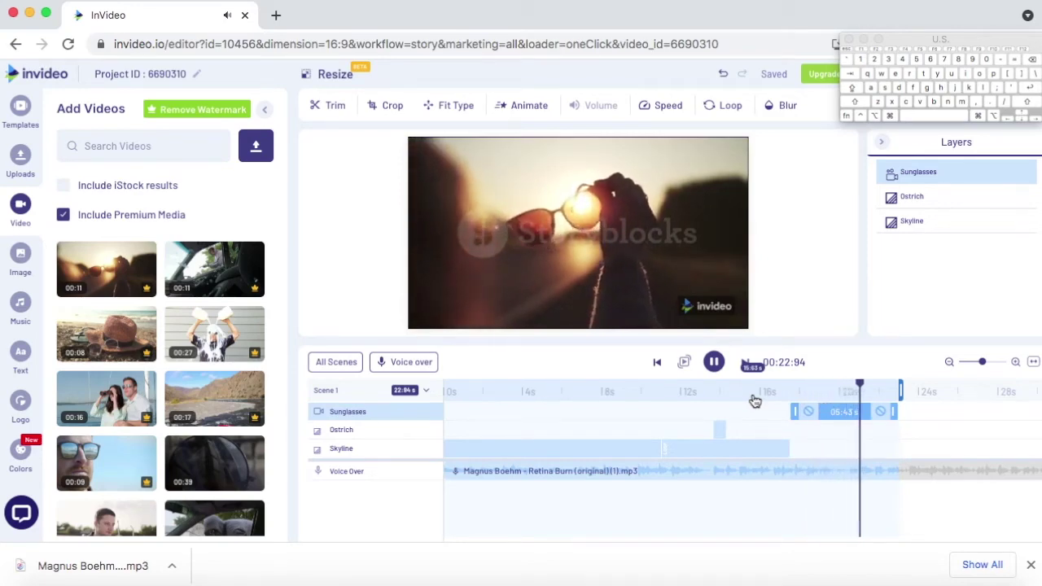
key(space)
drag(896, 413, 855, 413)
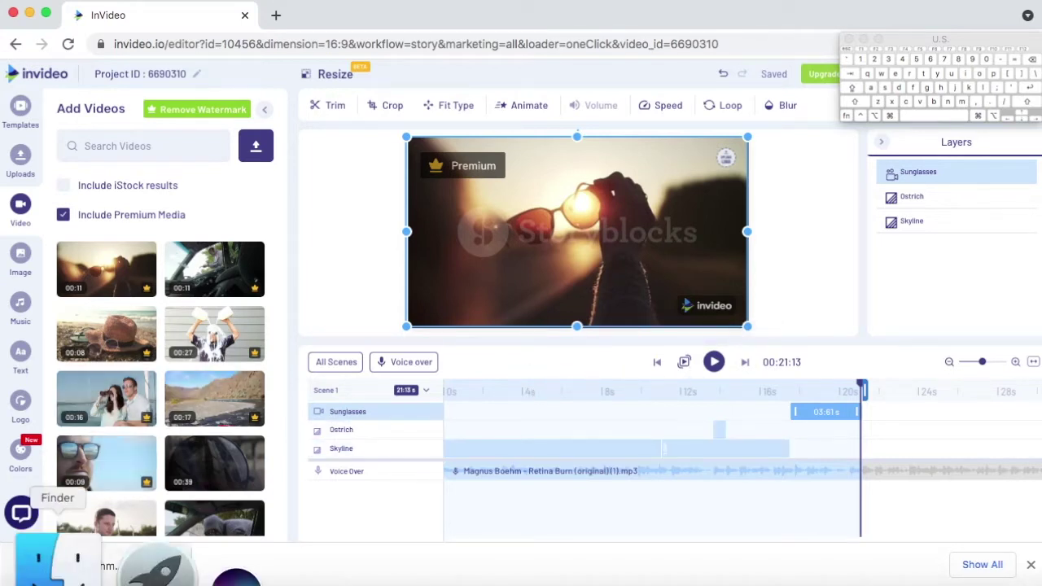
click(53, 562)
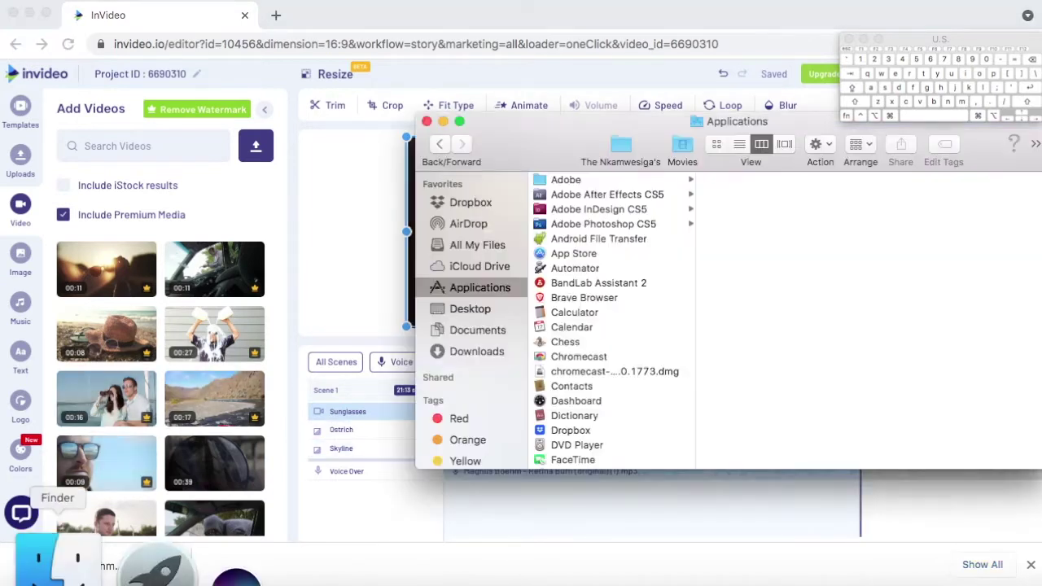
Step: Browse Finder's Documents folder to locate MVI_3838.MOV in Grade 8
click(470, 331)
scroll(650, 325, up, 5)
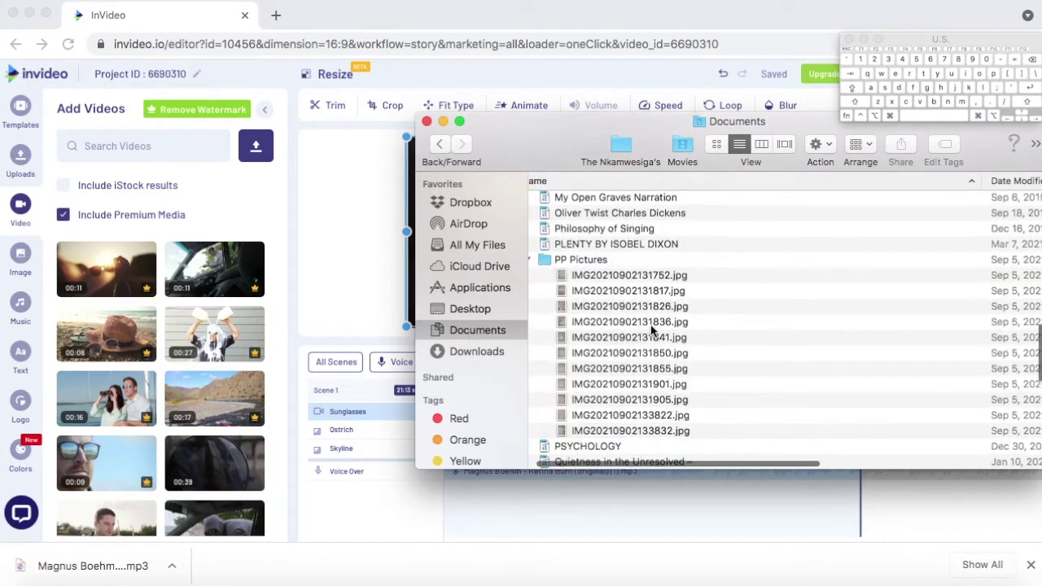
scroll(651, 325, up, 10)
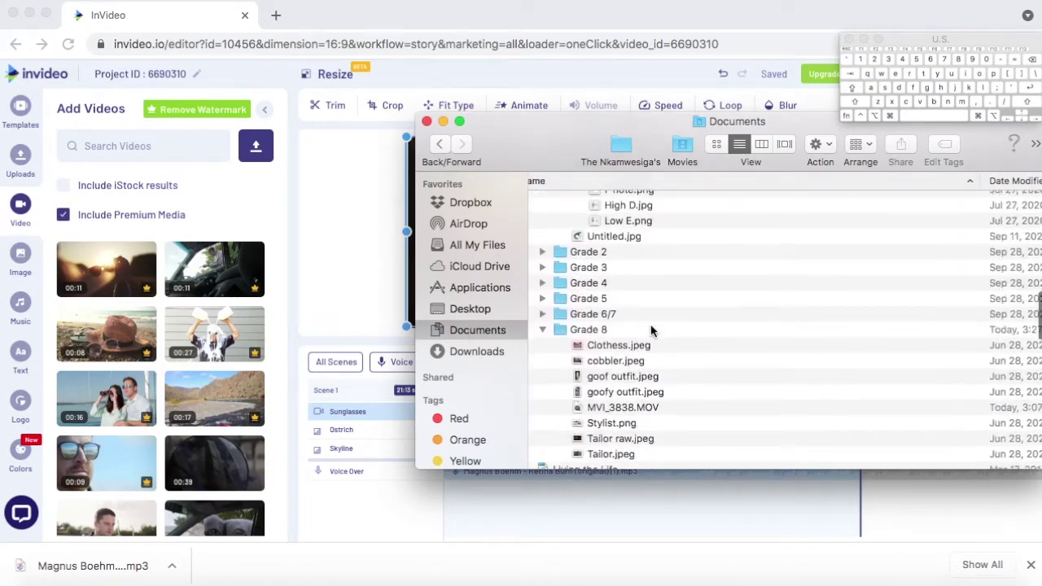
scroll(651, 328, down, 2)
Step: Drag MVI_3838.MOV from Finder into InVideo's Uploads library
click(20, 161)
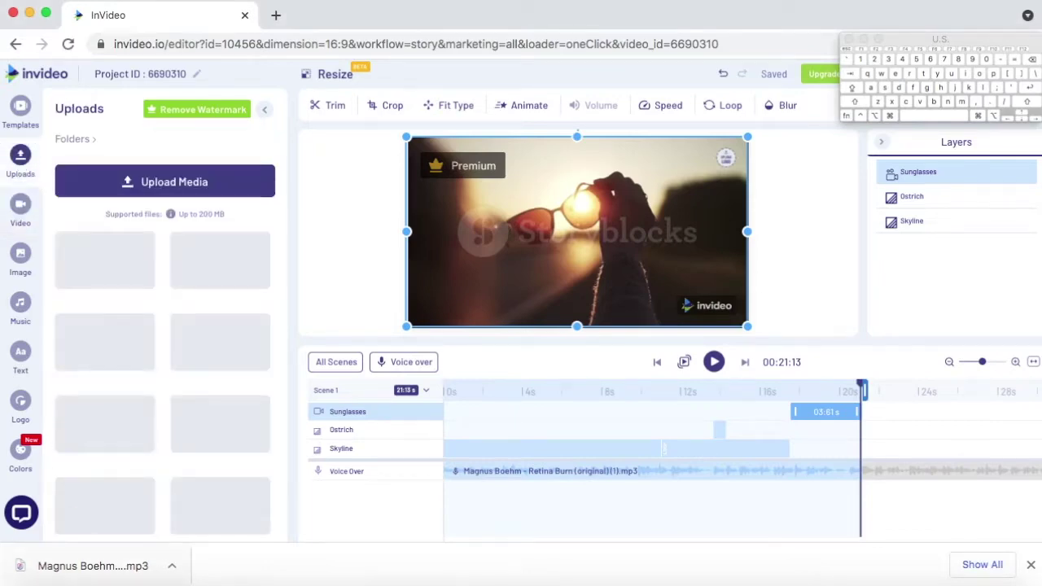
click(25, 562)
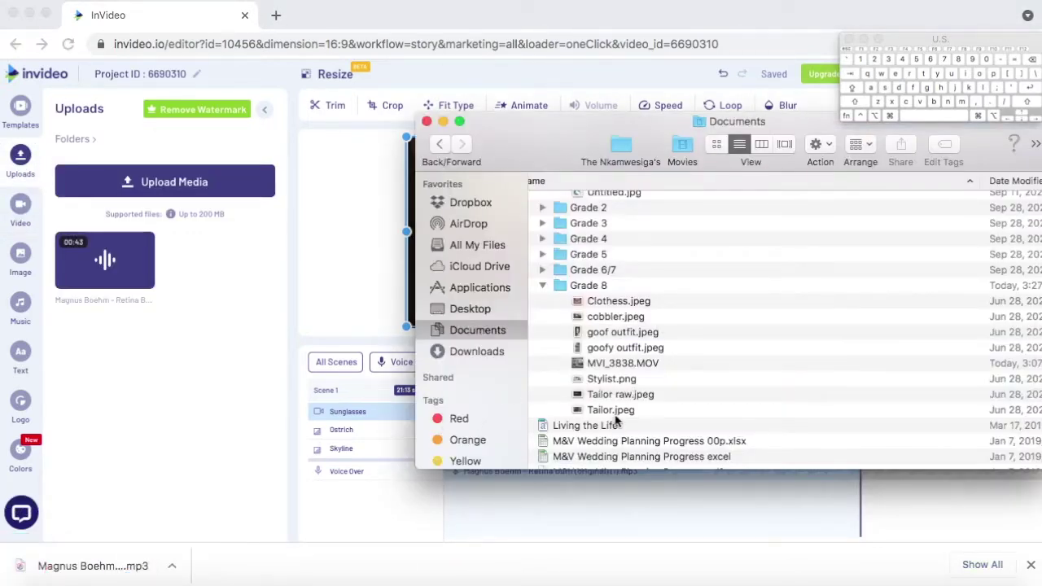
click(602, 366)
drag(606, 366, 144, 333)
click(144, 333)
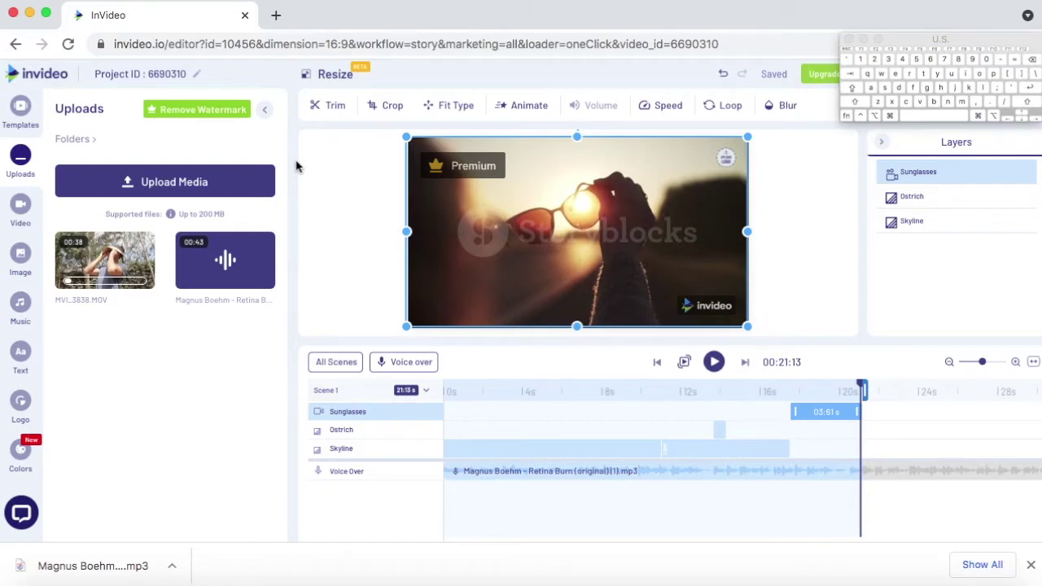
Step: Drag the MVI_3838.MOV upload onto the timeline, opening its trim preview
mouse_move(72, 248)
mouse_move(114, 274)
drag(114, 274, 515, 504)
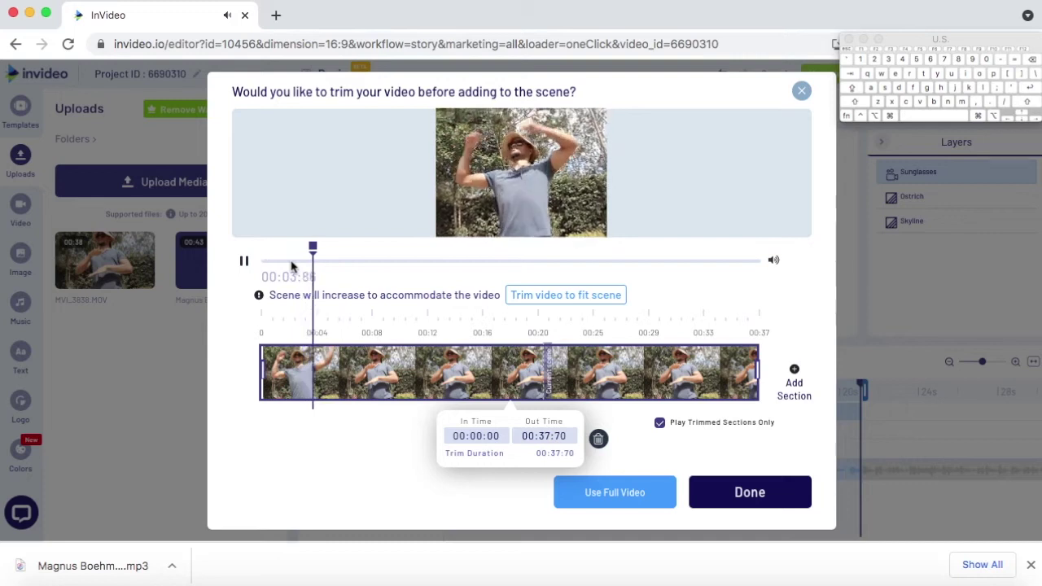
click(244, 261)
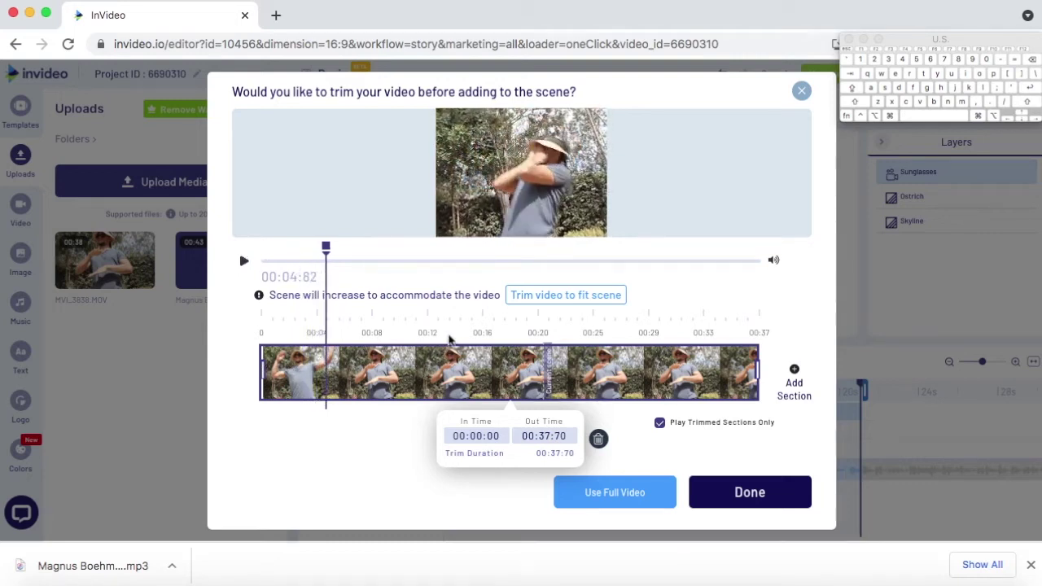
Step: Trim the footage to keep 00:15:40–00:28:35 (12.95 s) and add it to the scene
click(470, 322)
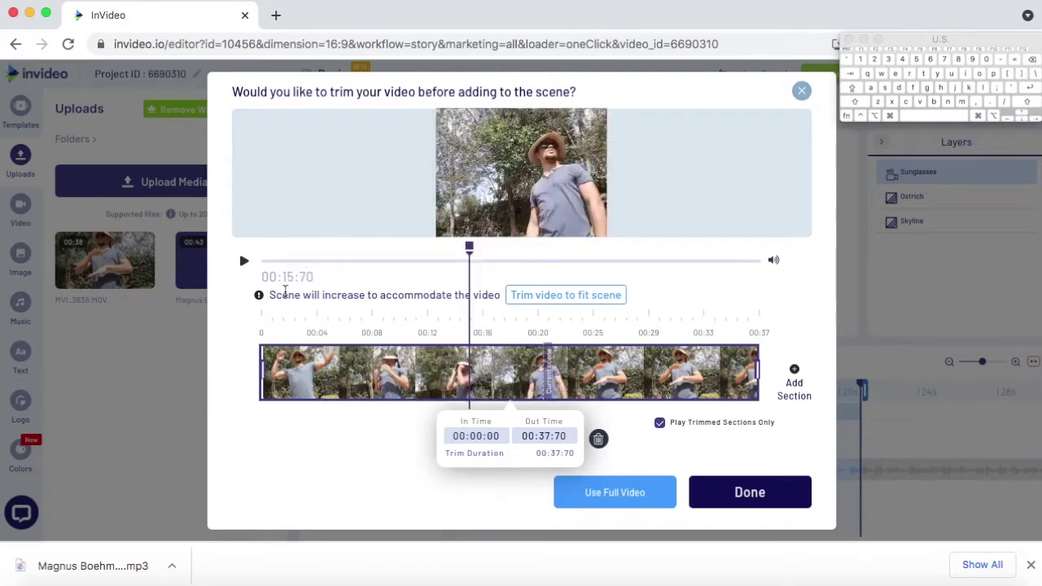
drag(262, 373, 470, 373)
click(550, 262)
key(space)
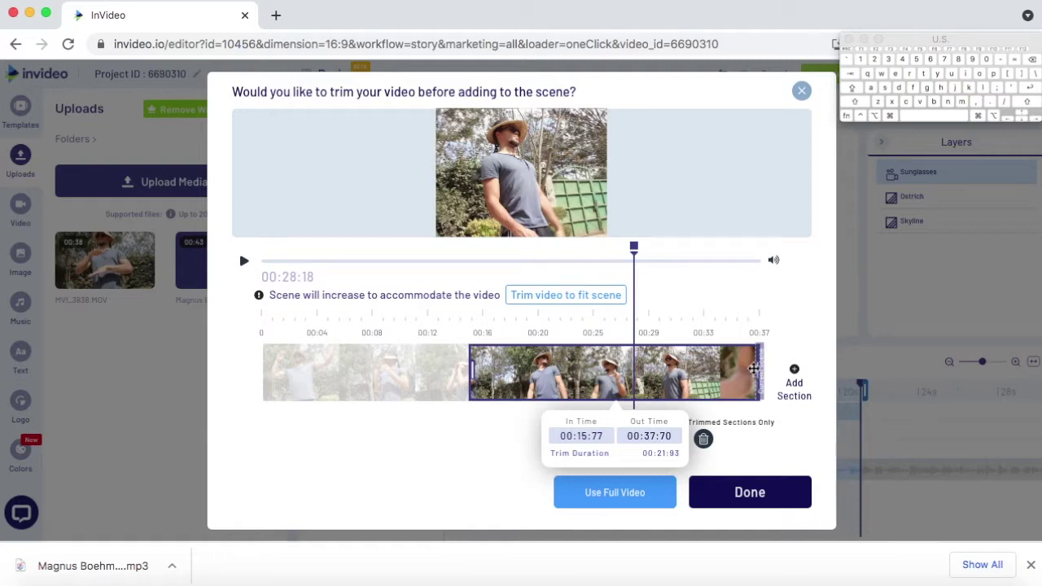
mouse_move(754, 369)
mouse_down()
mouse_move(661, 372)
mouse_move(749, 371)
mouse_up()
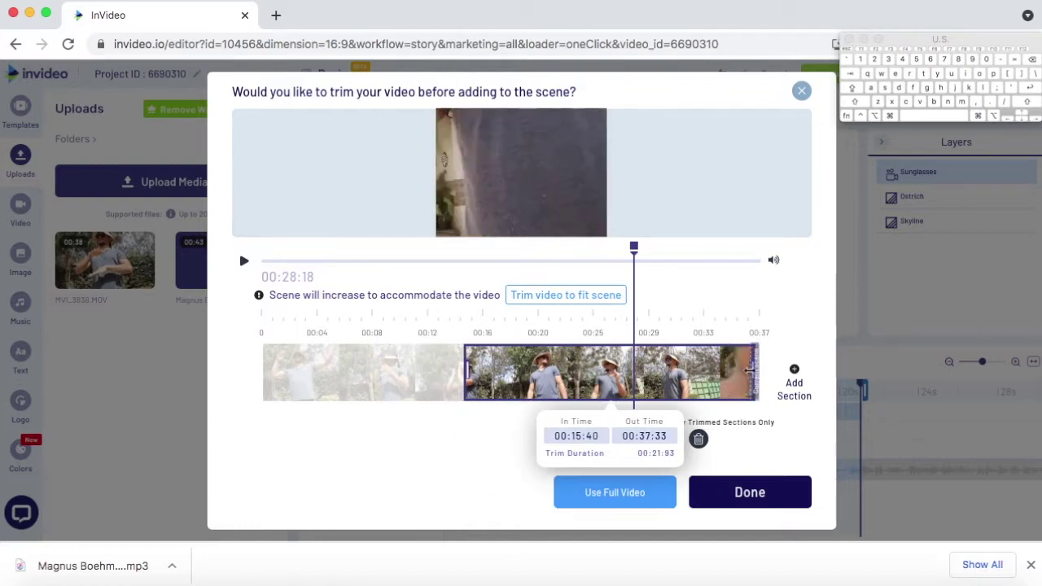
drag(750, 372, 636, 368)
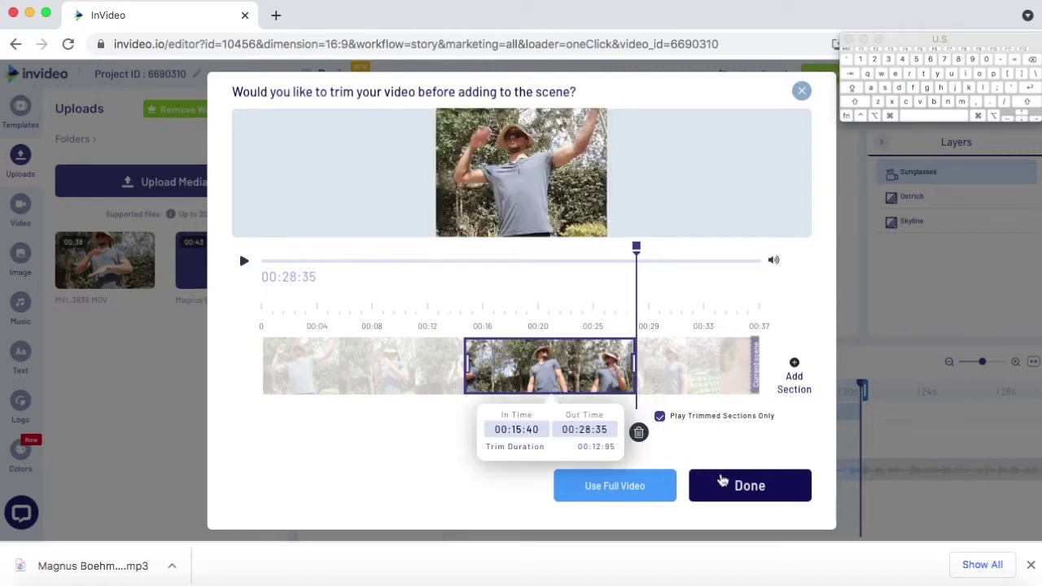
click(723, 481)
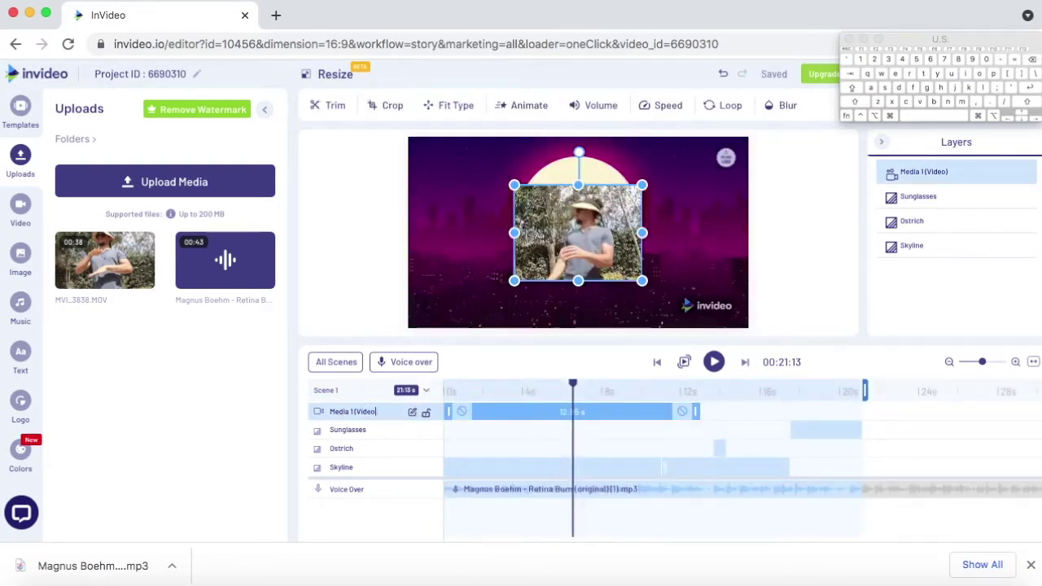
Step: Move the Me clip to start near 20.8 s, right after the Sunglasses clip
drag(582, 412, 984, 415)
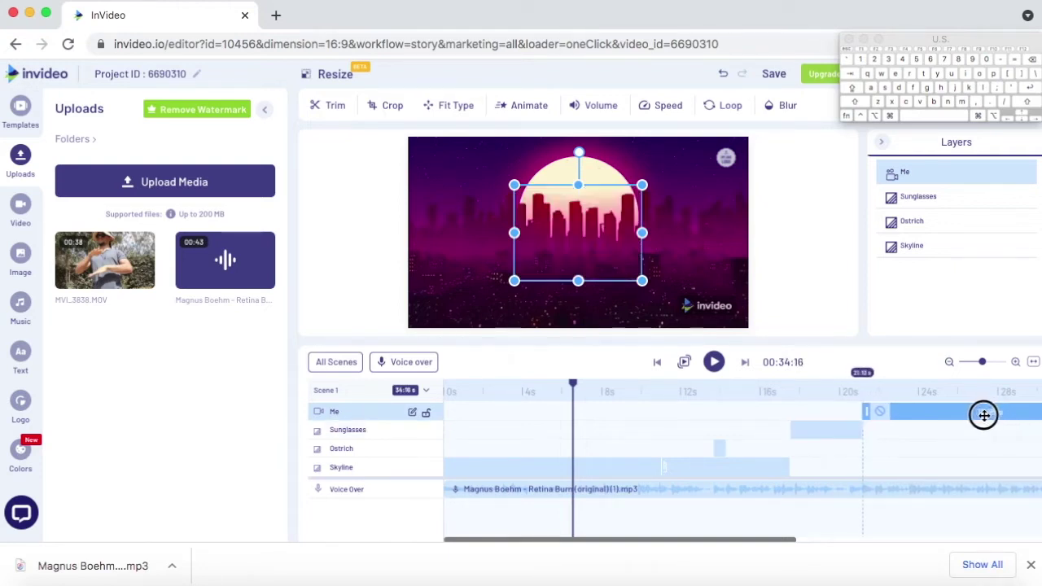
drag(900, 412, 899, 412)
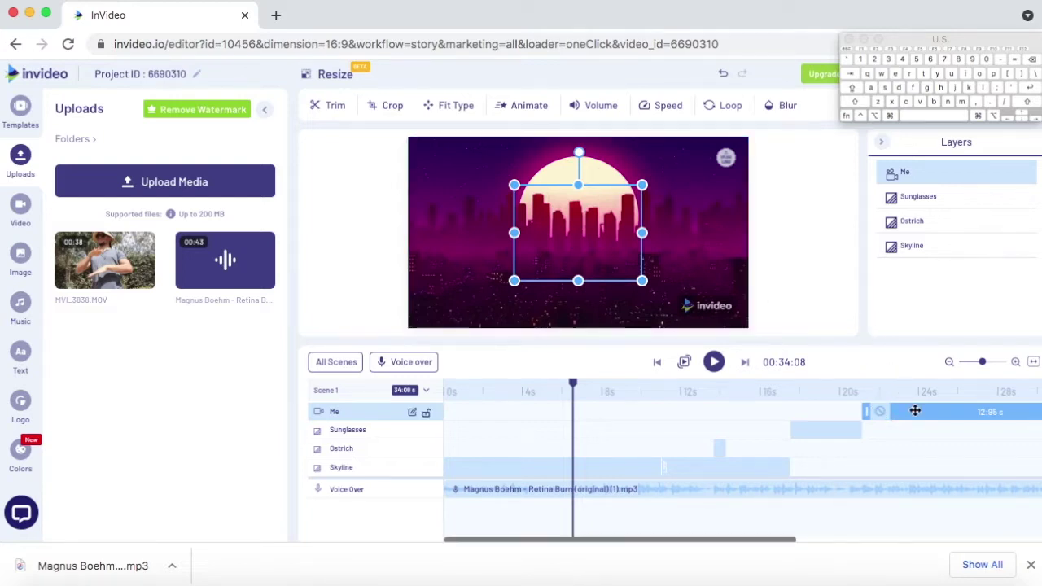
scroll(915, 410, right, 5)
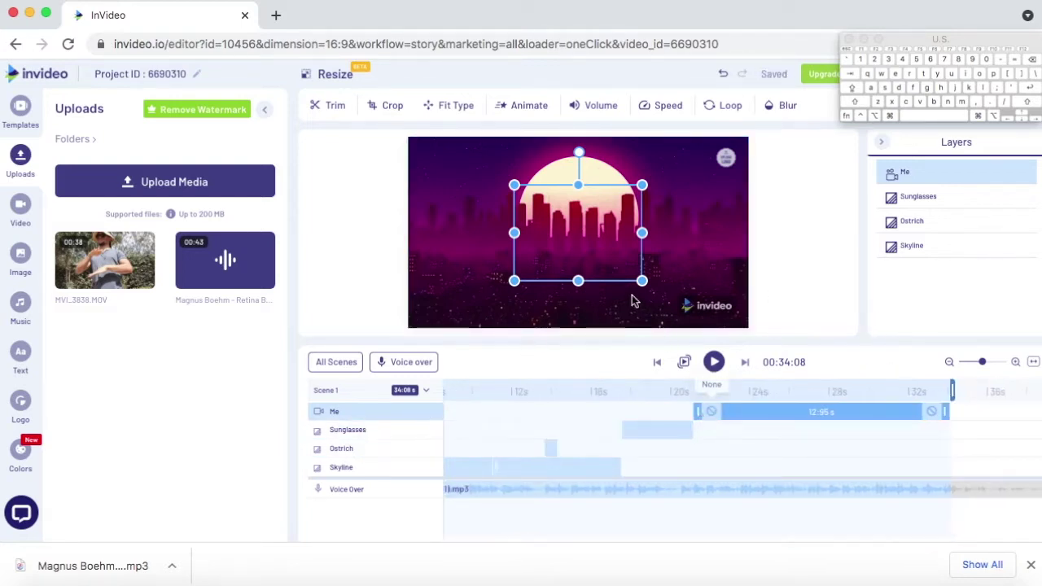
Step: Enlarge the Me footage to fill the frame height and play from about 20.4 s
click(729, 409)
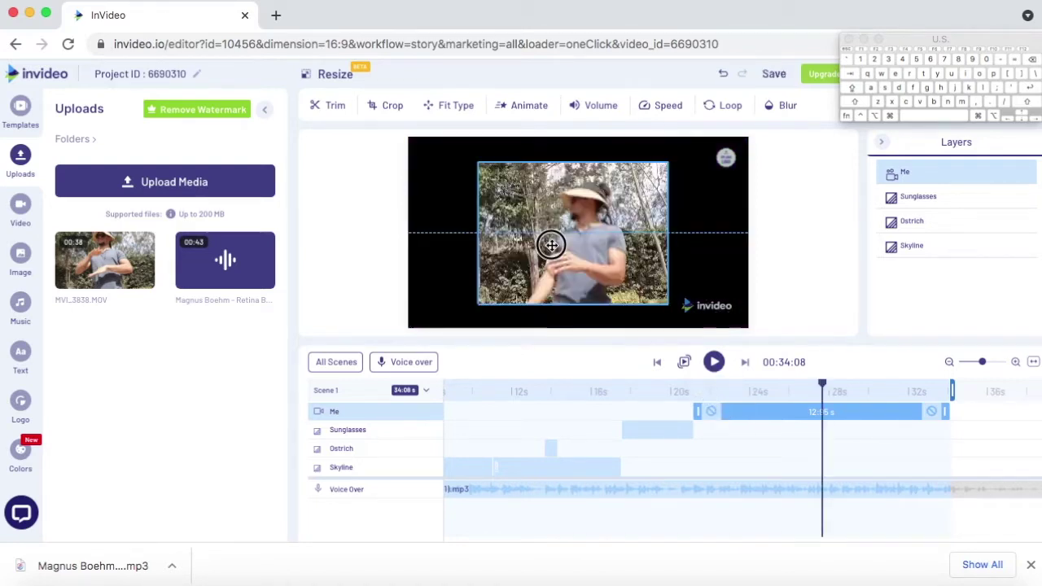
drag(668, 305, 700, 322)
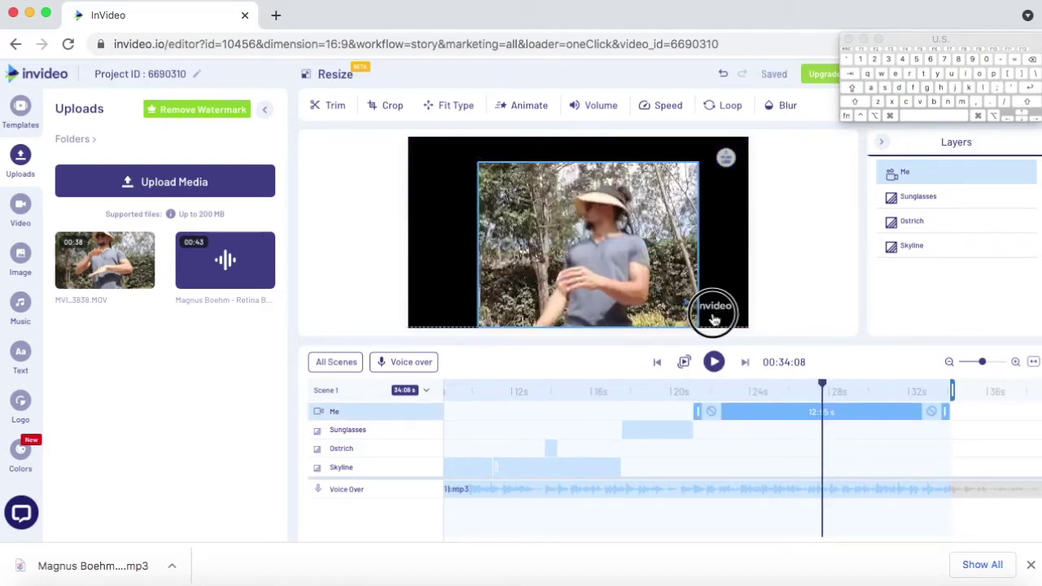
drag(475, 156, 441, 134)
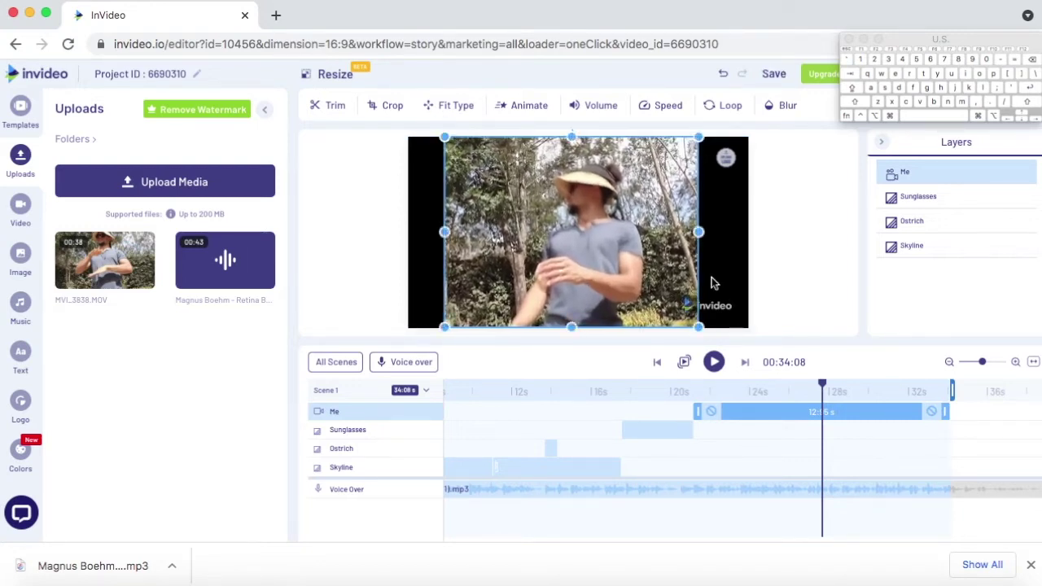
click(681, 392)
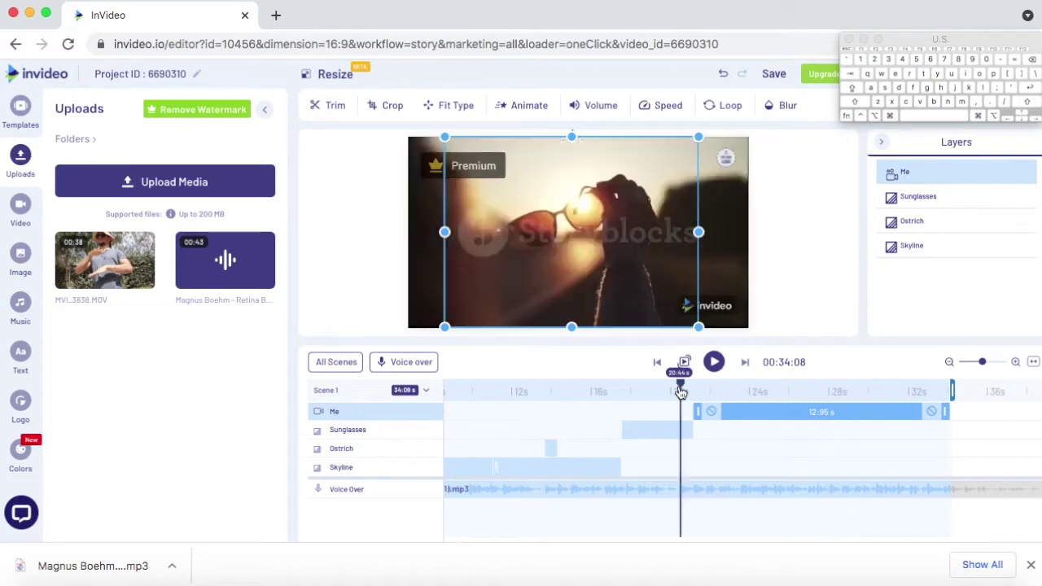
key(space)
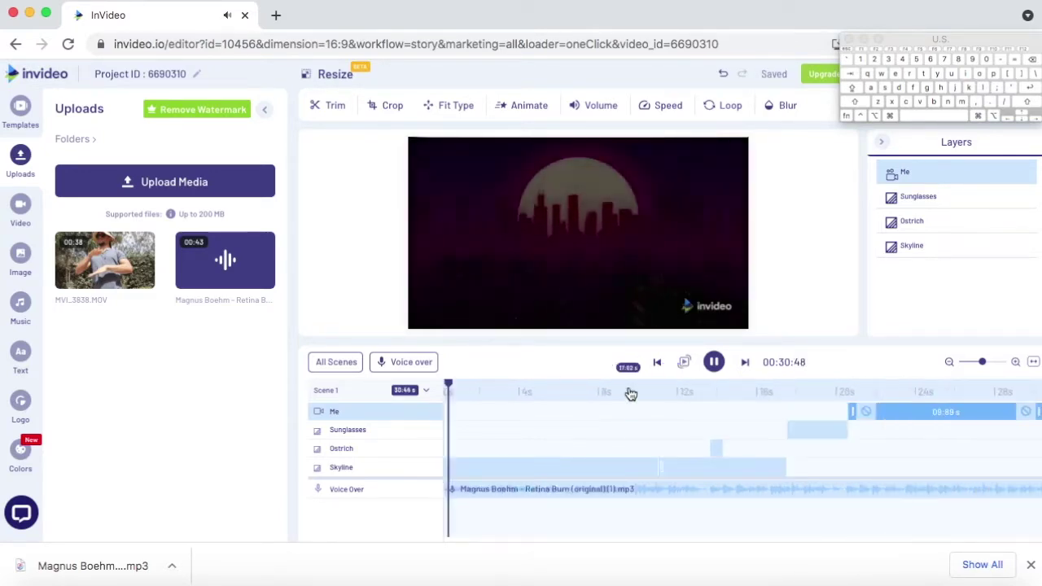
Step: Scroll the timeline to check the end of the Me clip, then bring up the stock video library
scroll(759, 455, right, 5)
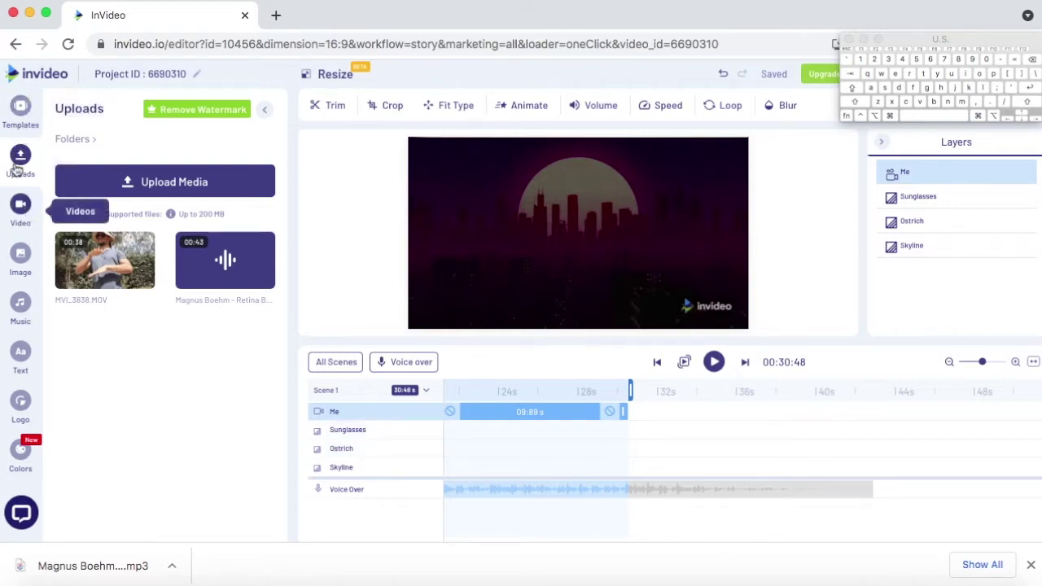
click(20, 206)
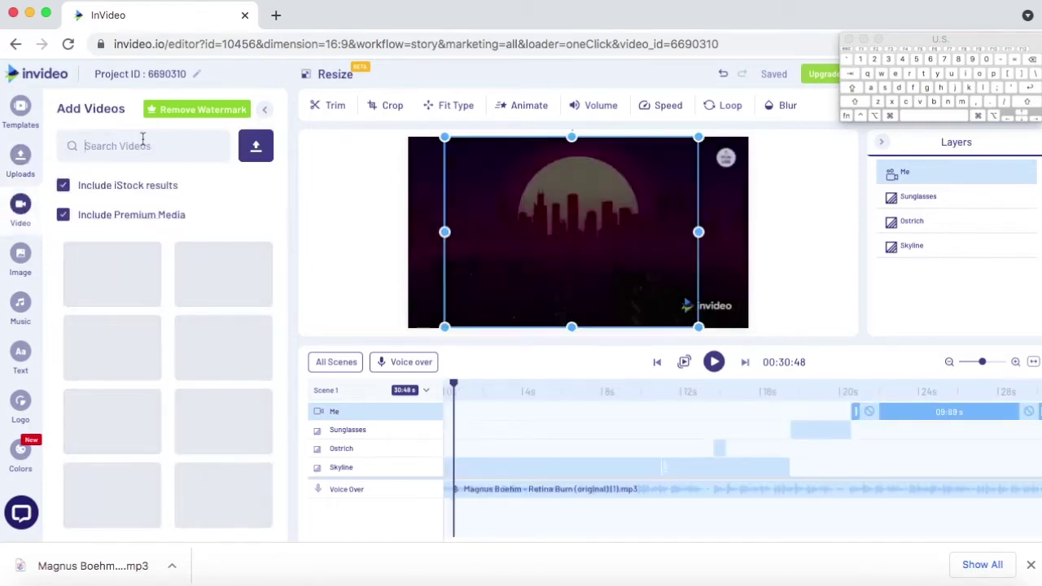
Step: Search stock videos for 'sunset' without iStock results and replay the scene from the Sunglasses clip
text(sunset)
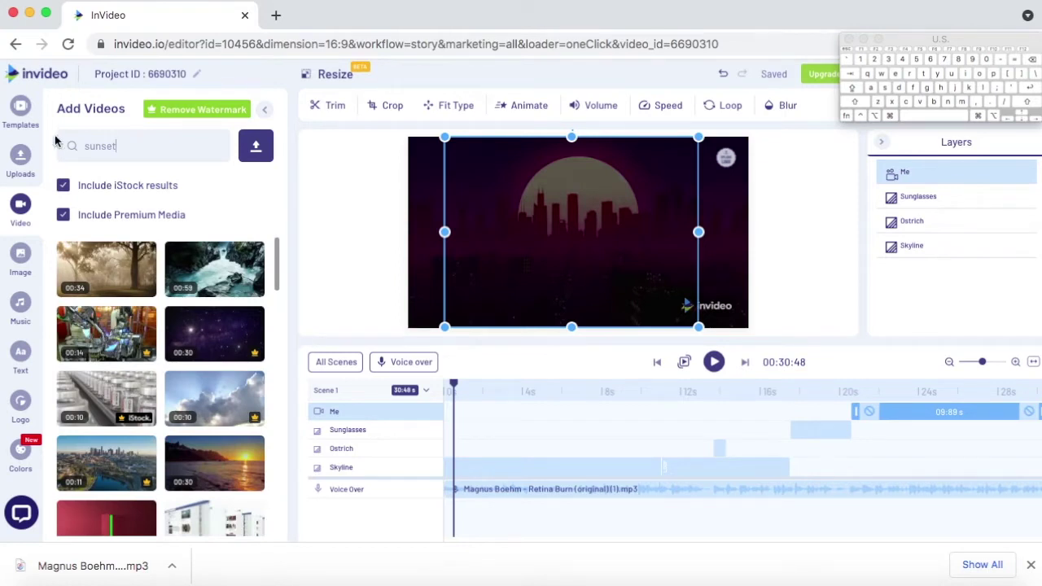
click(63, 186)
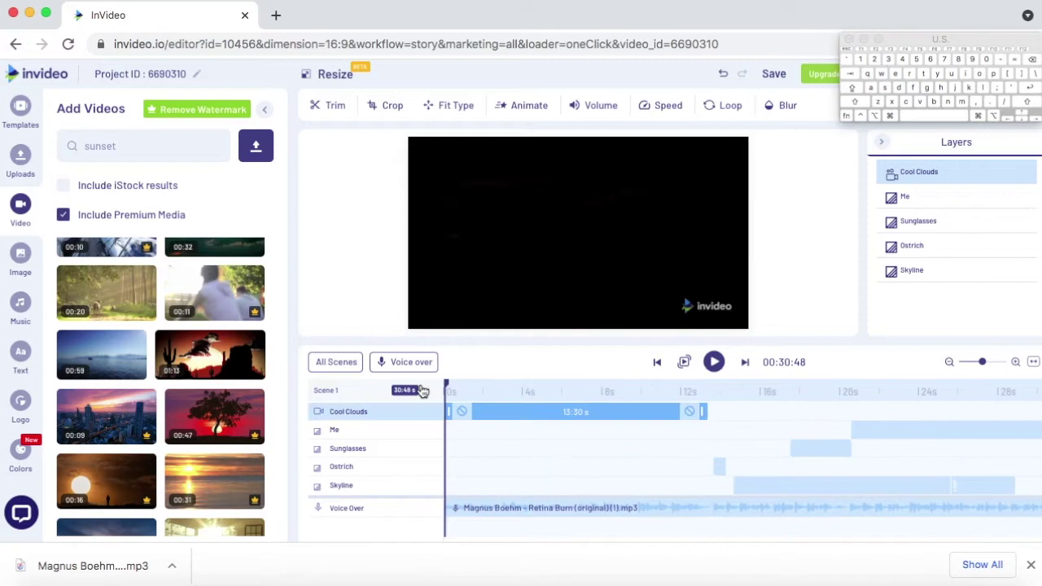
key(space)
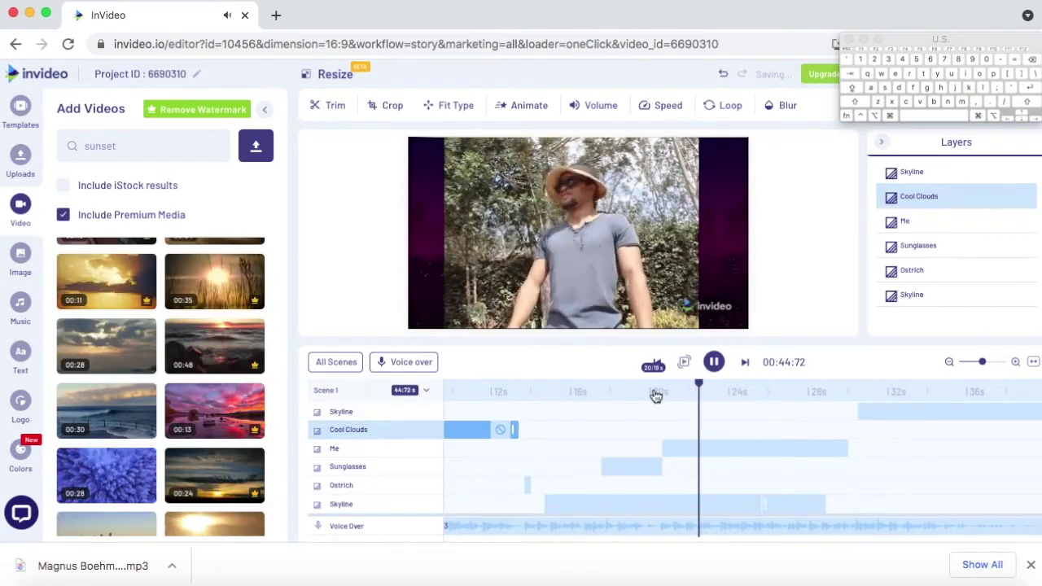
click(626, 394)
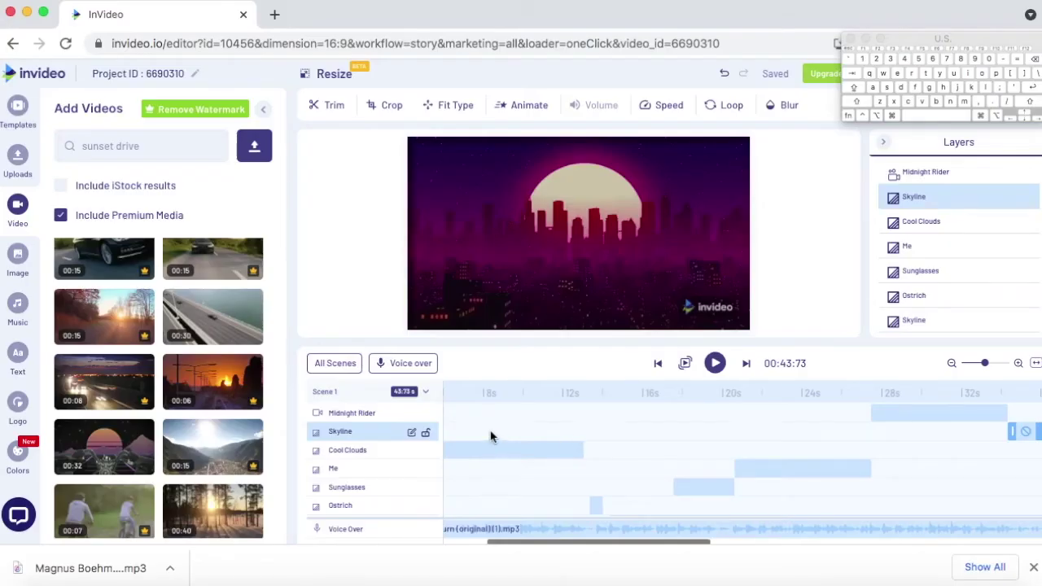
scroll(616, 443, left, 5)
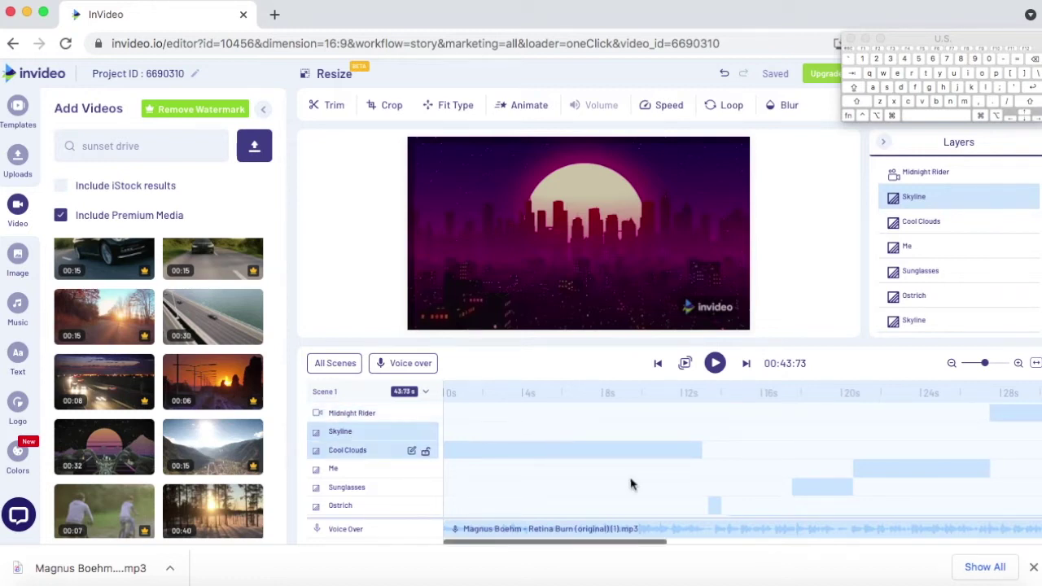
scroll(631, 486, right, 1)
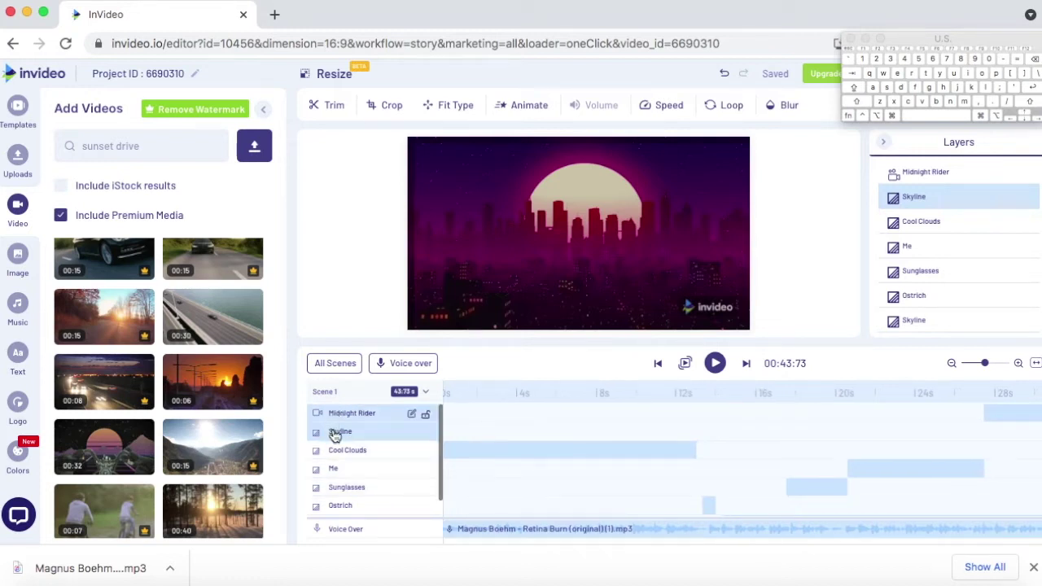
scroll(604, 435, right, 3)
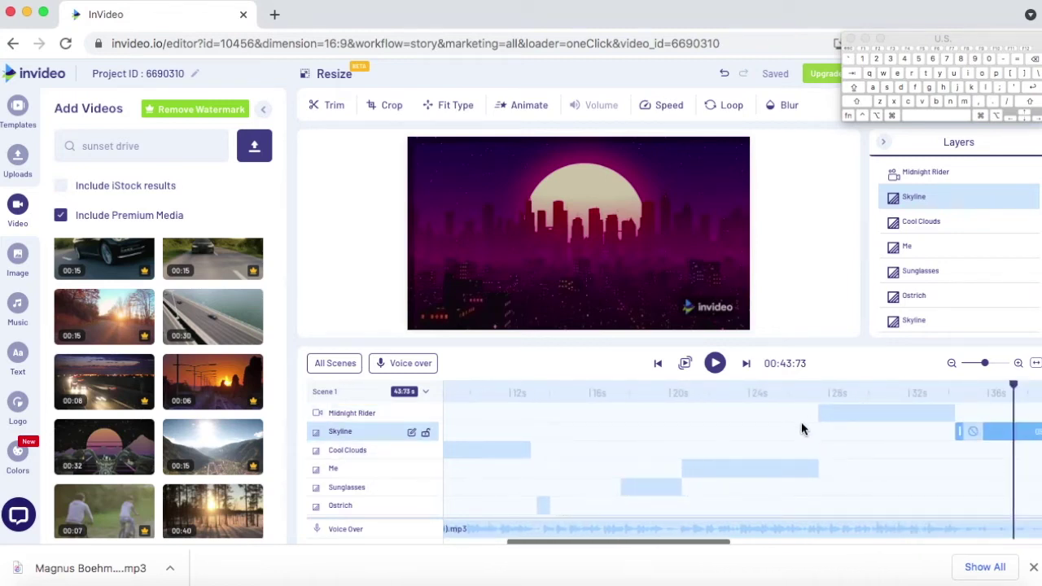
scroll(802, 430, right, 3)
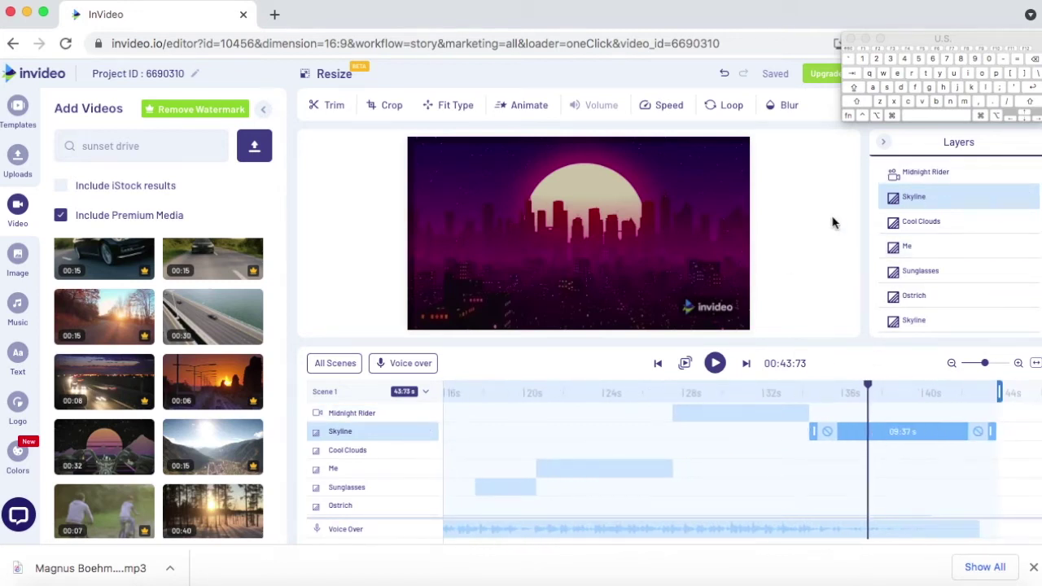
drag(928, 47, 475, 54)
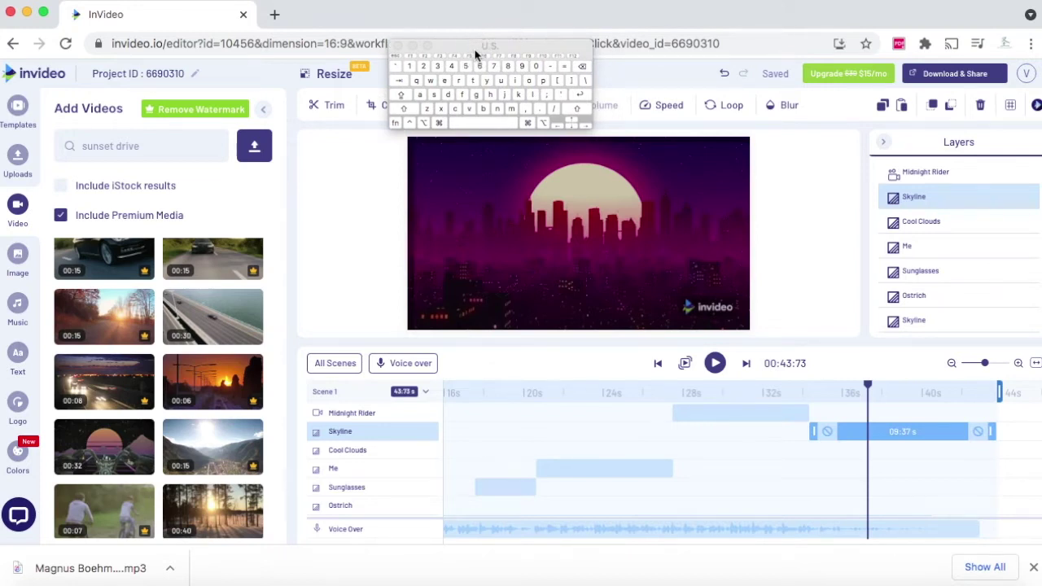
Step: Export the music video at 720p from the Download & Share options
click(926, 79)
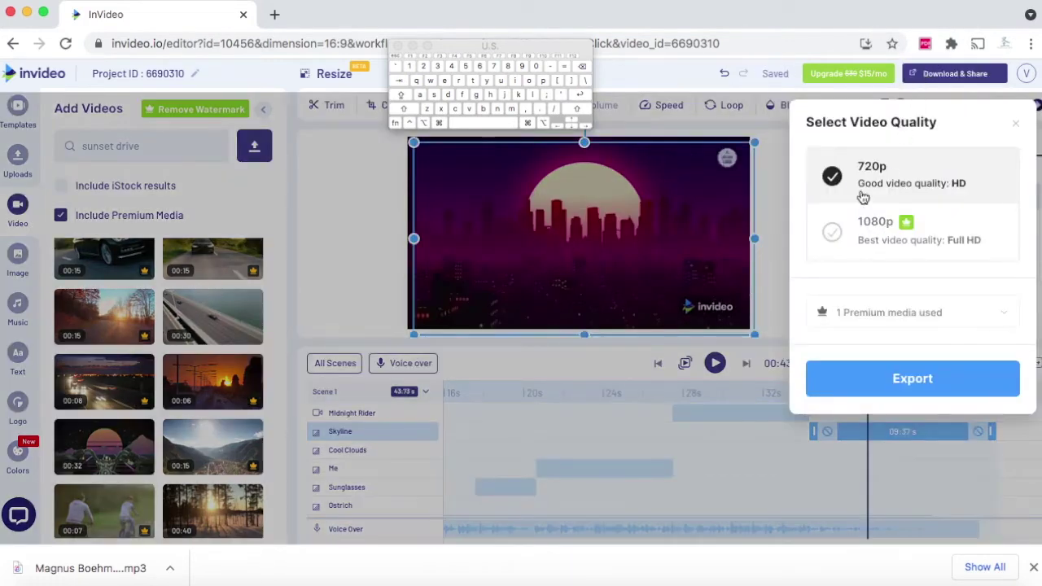
click(881, 394)
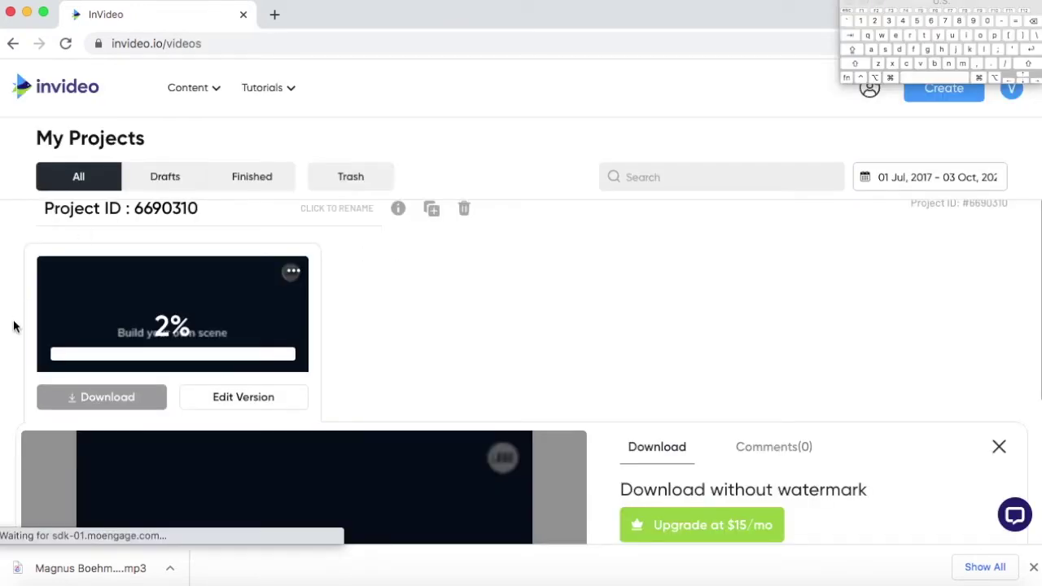
Step: Wait on My Projects until the 43-second music video finishes rendering
scroll(376, 330, down, 3)
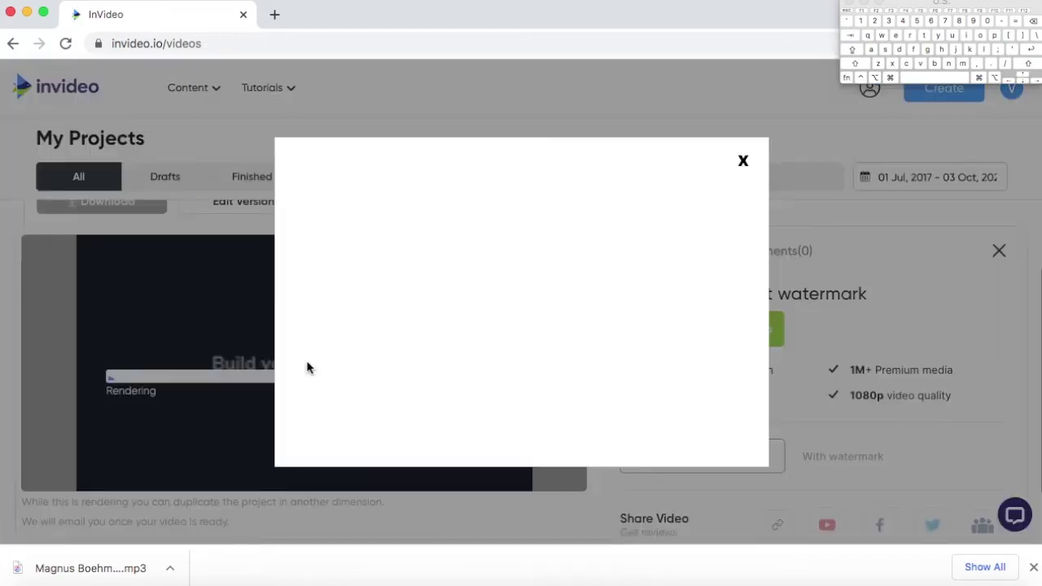
click(742, 160)
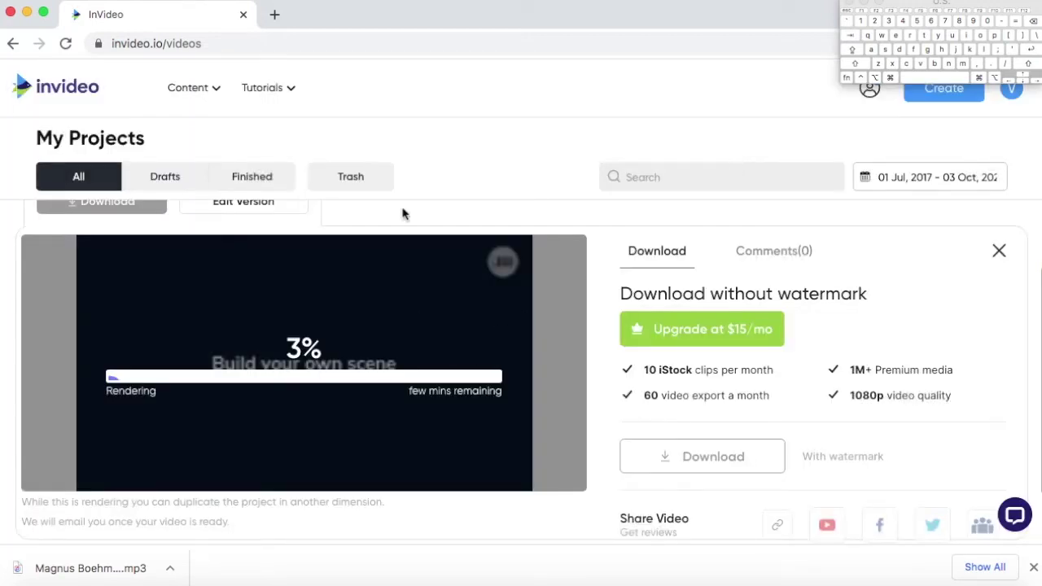
scroll(508, 212, up, 2)
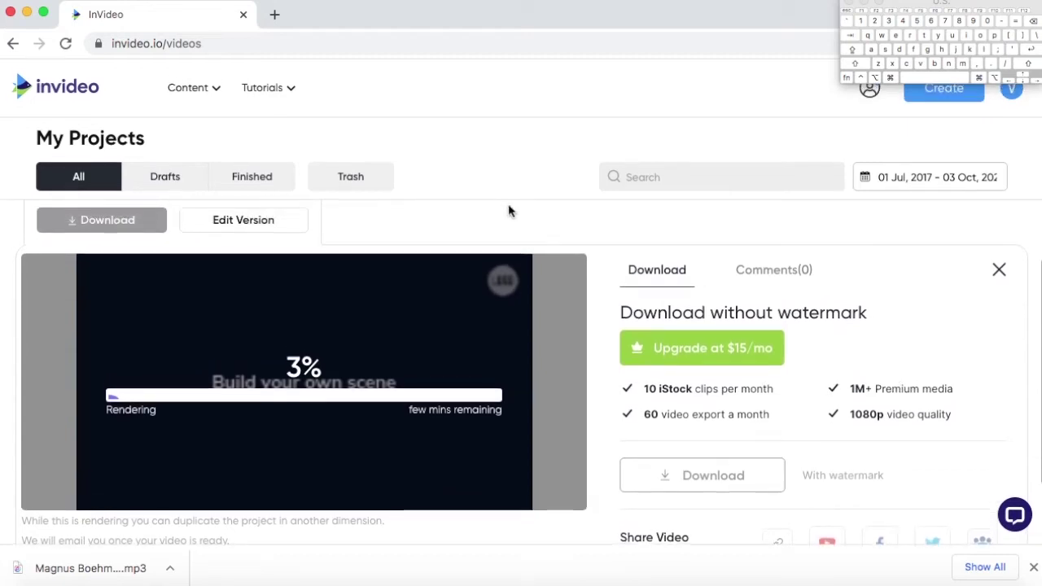
scroll(360, 126, down, 2)
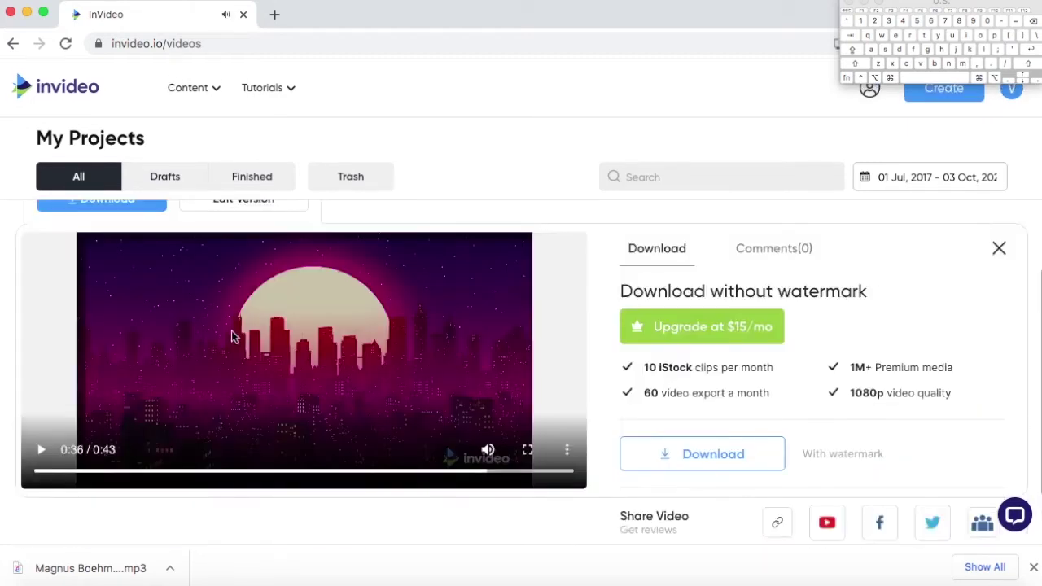
scroll(228, 333, up, 3)
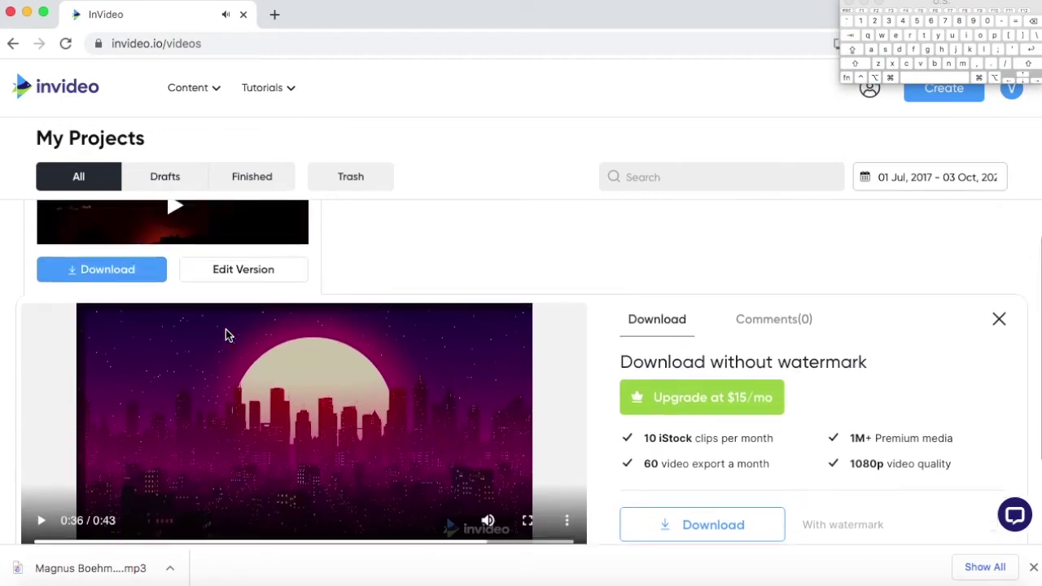
Step: Download the rendered music video as an MP4 and copy its share link
click(118, 318)
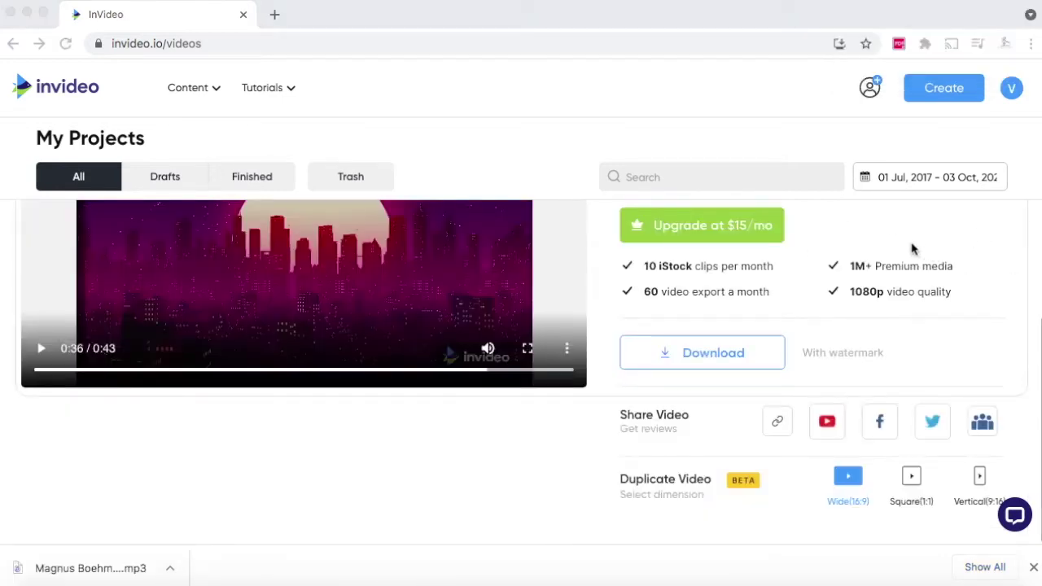
click(777, 423)
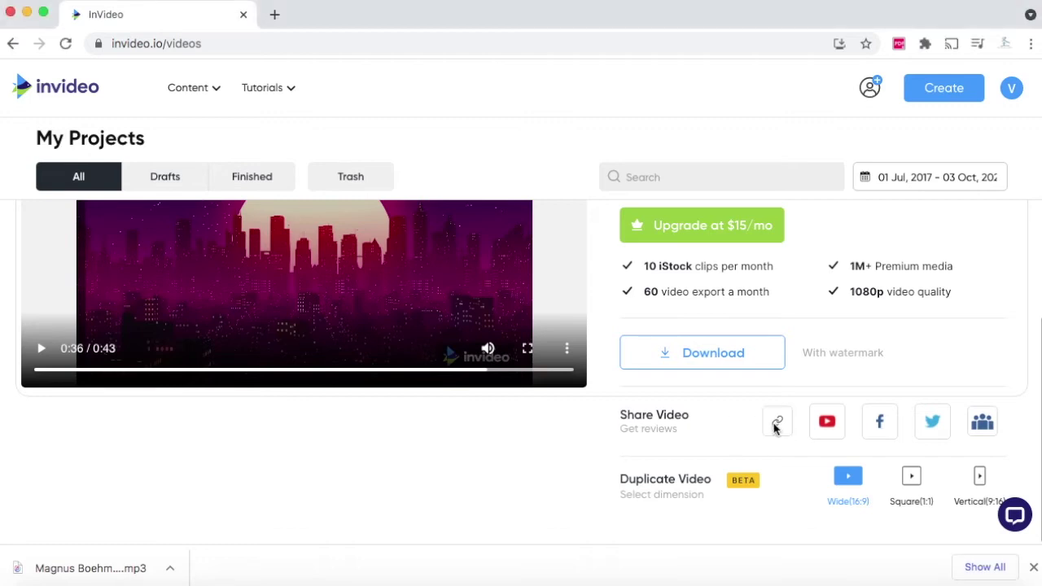
click(779, 425)
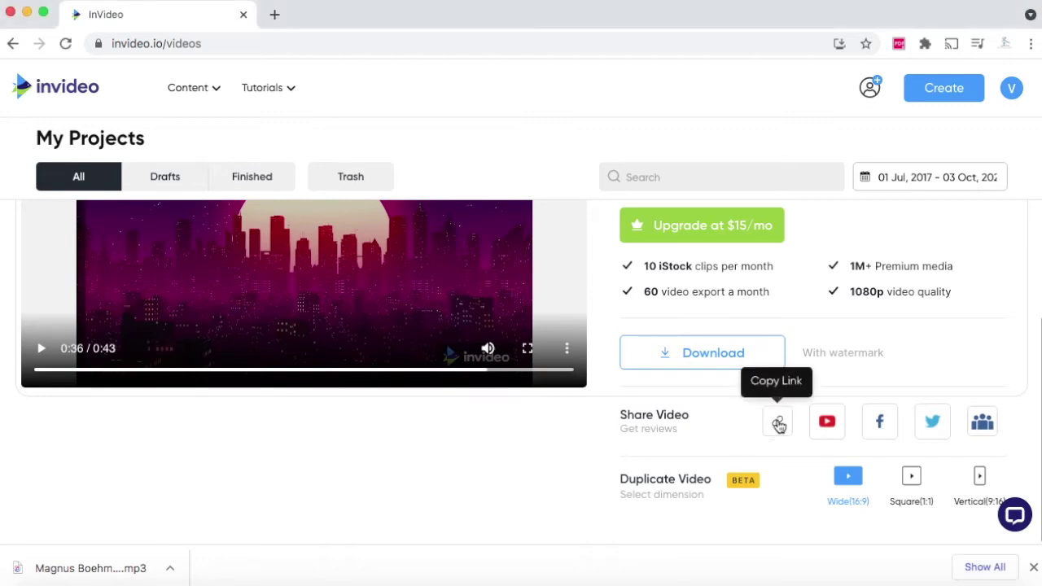